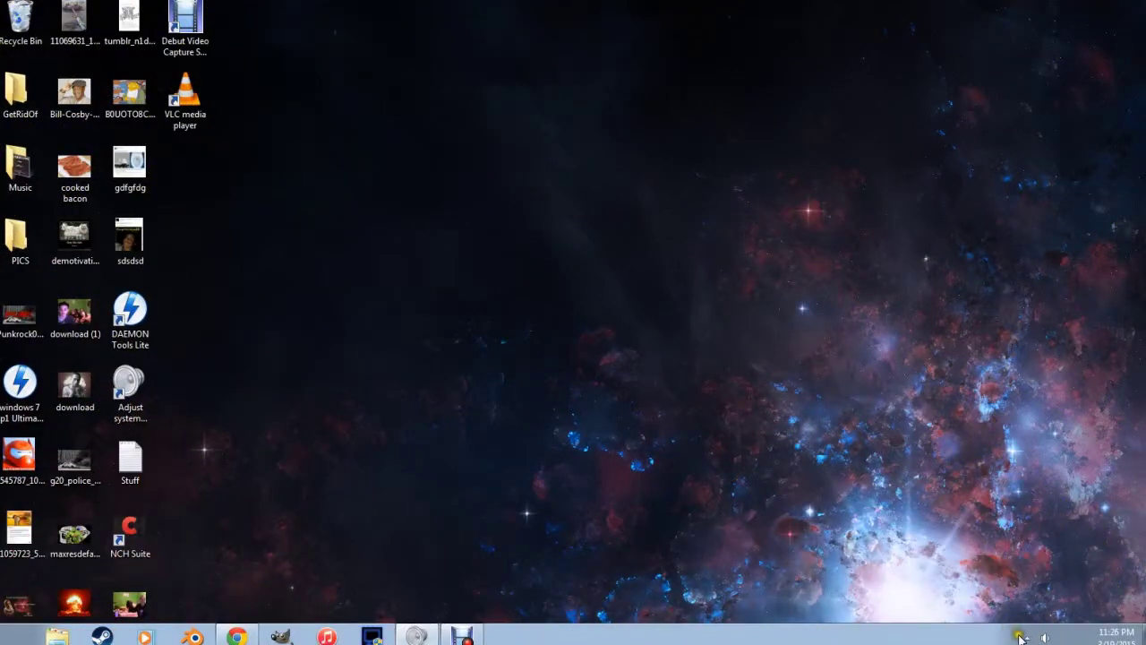
- Open BMO3.blend from the recent files so the BMO case model loads
{"action": "left_click", "coordinate": [1021, 637]}
{"action": "left_click", "coordinate": [1026, 638]}
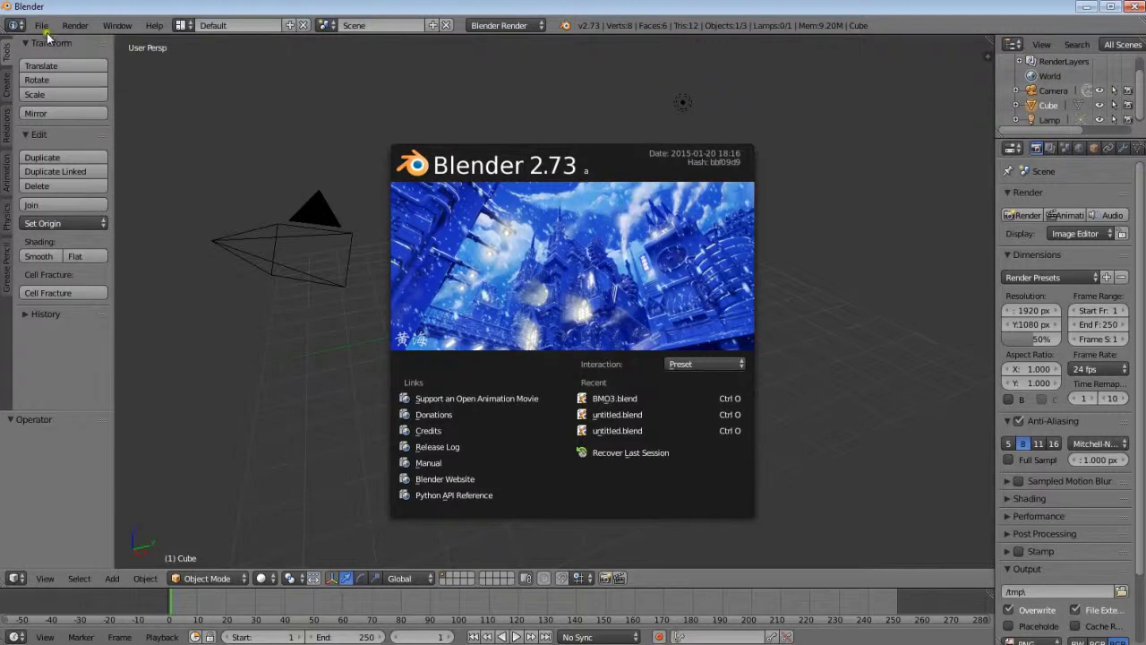
{"action": "left_click", "coordinate": [43, 26]}
{"action": "mouse_move", "coordinate": [81, 76]}
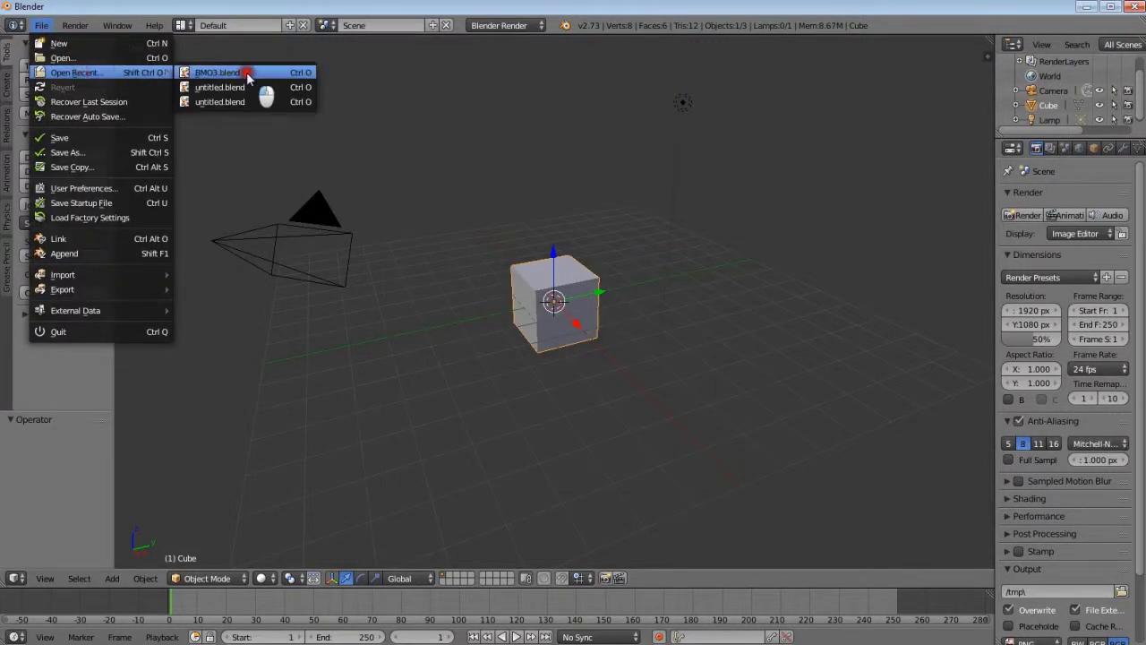
{"action": "left_click", "coordinate": [219, 72]}
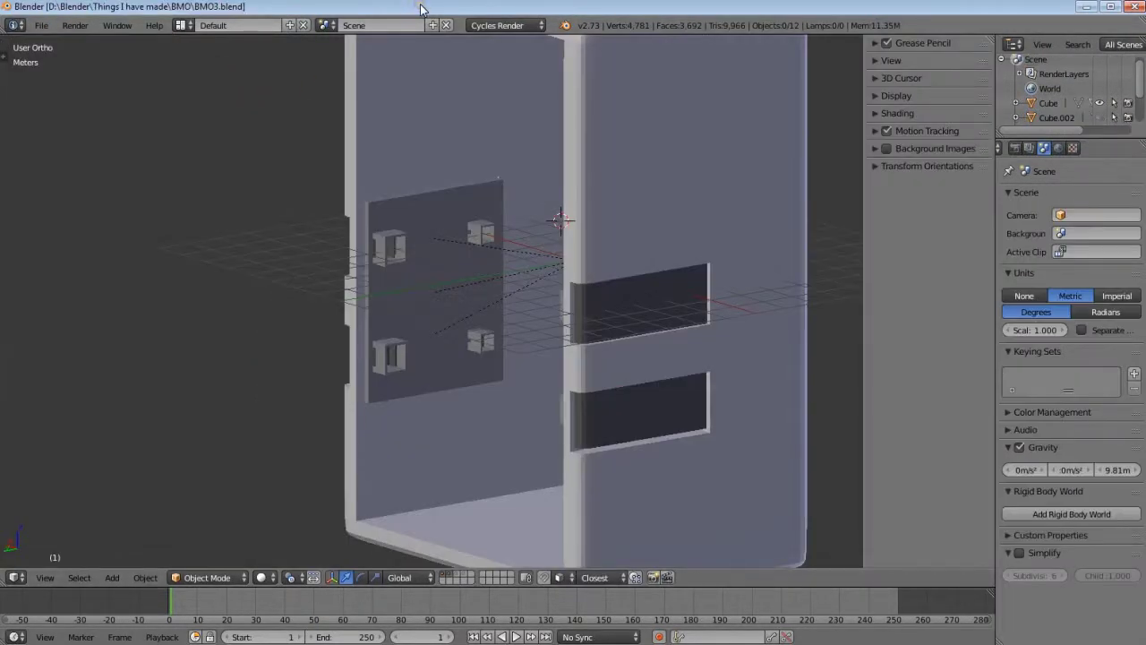
{"action": "middle_click_drag", "start_coordinate": [327, 179], "coordinate": [406, 266]}
{"action": "scroll", "coordinate": [540, 242], "scroll_direction": "down", "scroll_amount": 3}
{"action": "scroll", "coordinate": [403, 381], "scroll_direction": "up", "scroll_amount": 4}
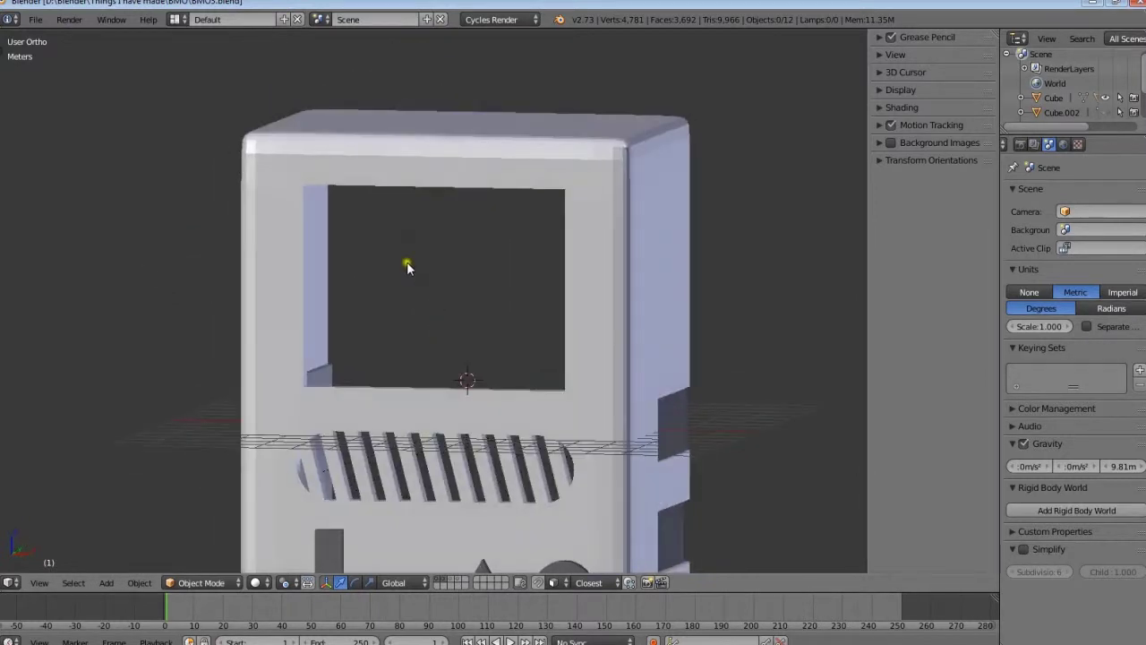
{"action": "middle_click_drag", "start_coordinate": [323, 215], "coordinate": [442, 186]}
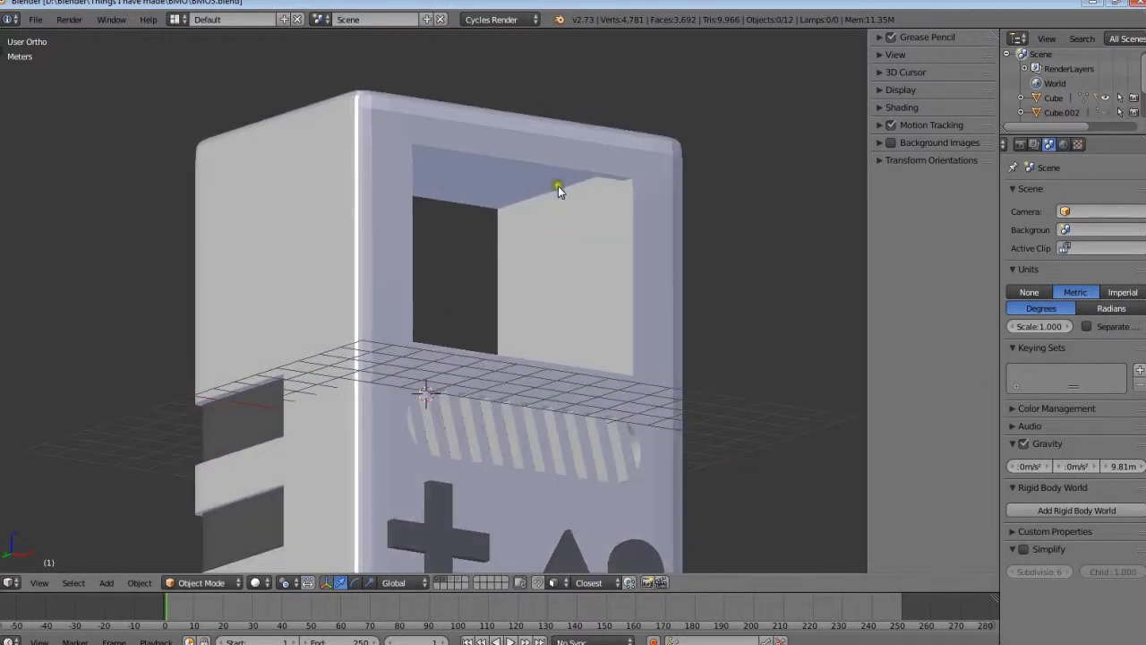
{"action": "middle_click_drag", "start_coordinate": [558, 186], "coordinate": [517, 231]}
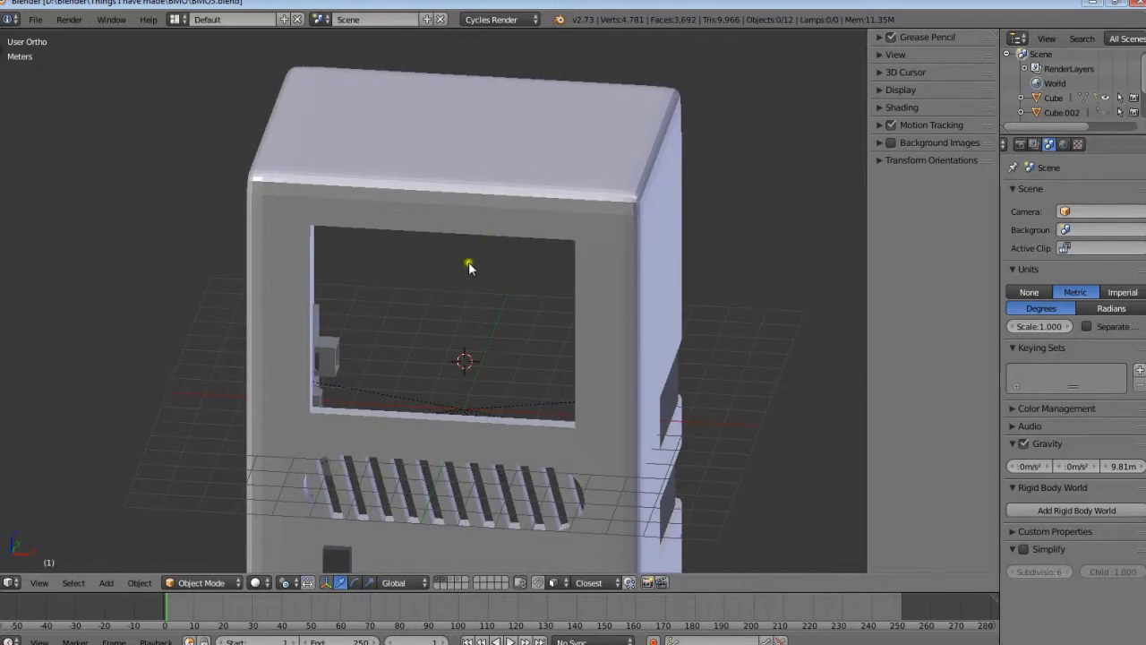
{"action": "middle_click_drag", "start_coordinate": [717, 347], "coordinate": [352, 285]}
- Hide the outer shell of the case
{"action": "right_click", "coordinate": [378, 385]}
{"action": "key", "text": "h"}
{"action": "scroll", "coordinate": [368, 278], "scroll_direction": "up", "scroll_amount": 3}
- Hide the button beam and its parts, then orbit around the two remaining side panels
{"action": "right_click", "coordinate": [374, 162]}
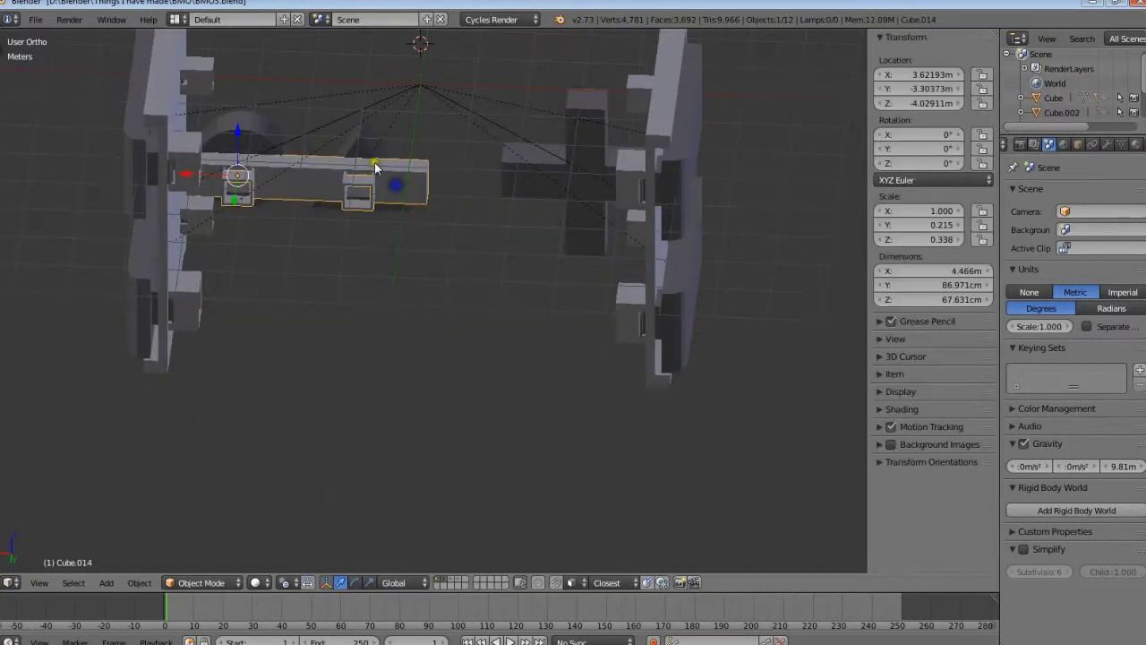
{"action": "key", "text": "h"}
{"action": "scroll", "coordinate": [558, 166], "scroll_direction": "down", "scroll_amount": 2}
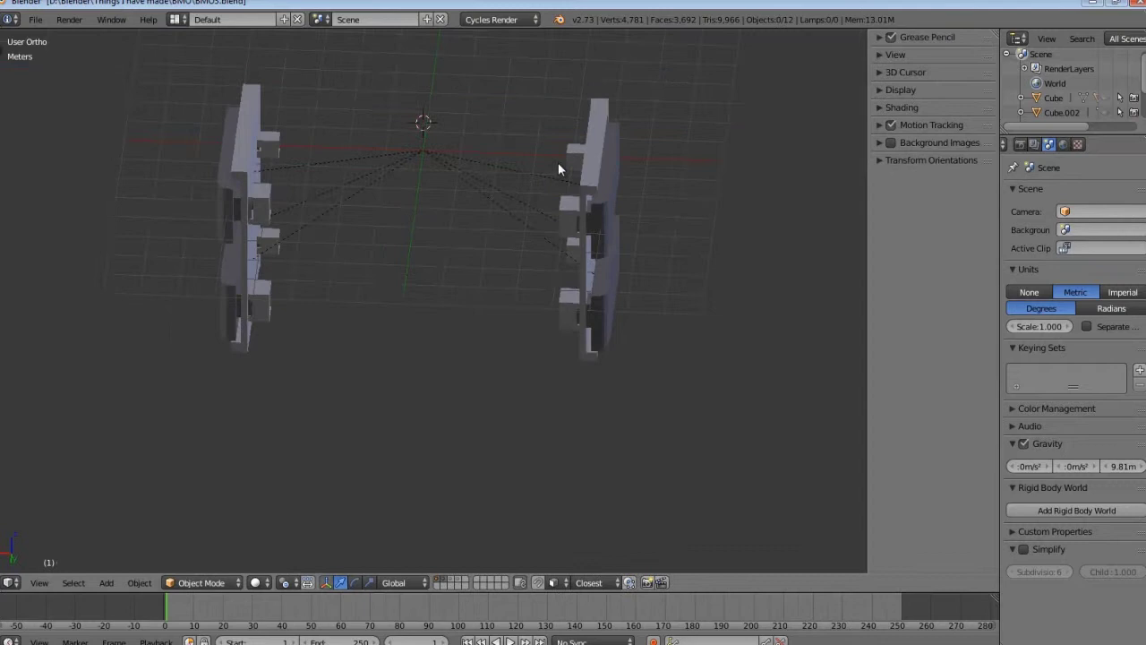
{"action": "middle_click_drag", "start_coordinate": [558, 167], "coordinate": [417, 179]}
{"action": "scroll", "coordinate": [258, 172], "scroll_direction": "up", "scroll_amount": 4}
{"action": "middle_click_drag", "start_coordinate": [258, 172], "coordinate": [507, 297]}
{"action": "scroll", "coordinate": [332, 261], "scroll_direction": "up", "scroll_amount": 3}
{"action": "scroll", "coordinate": [397, 332], "scroll_direction": "up", "scroll_amount": 3}
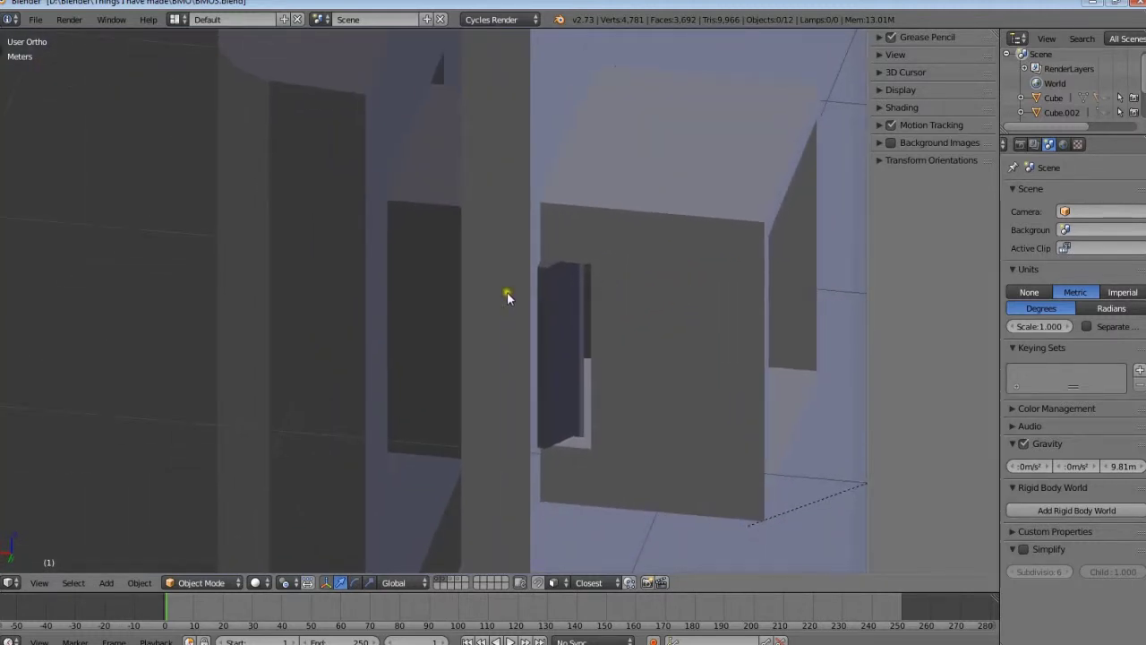
- Move the side wall panel along X from 4.569 m to 4.548 m
{"action": "right_click", "coordinate": [553, 298]}
{"action": "scroll", "coordinate": [475, 268], "scroll_direction": "down", "scroll_amount": 2}
{"action": "key", "text": "g"}
{"action": "key", "text": "x"}
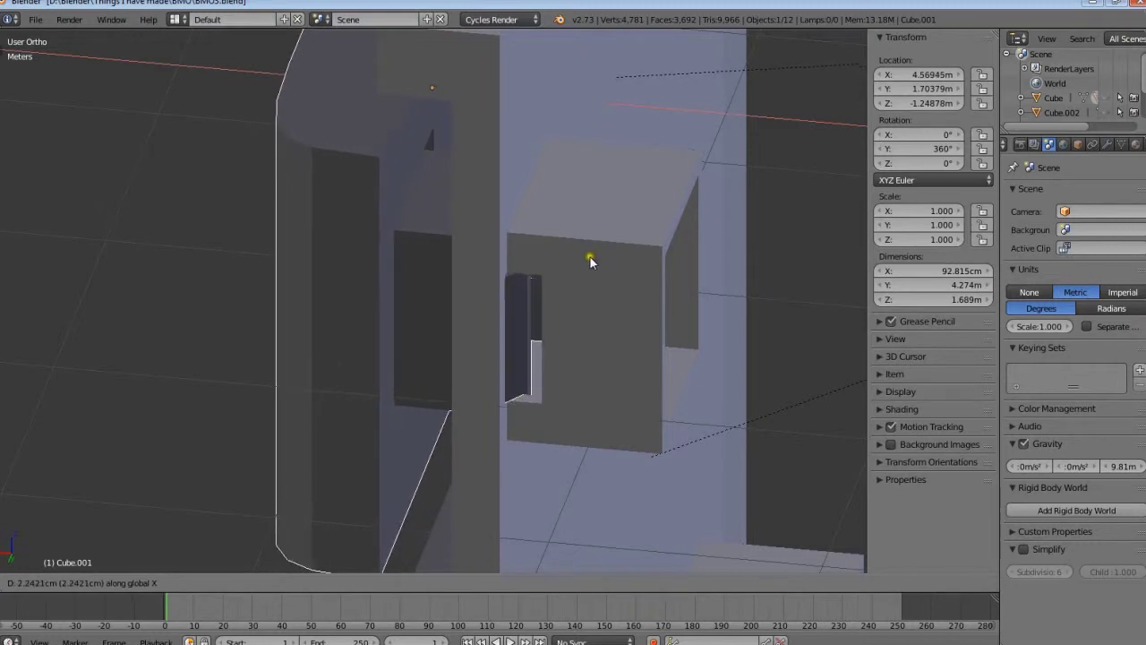
{"action": "left_click", "coordinate": [550, 272]}
{"action": "mouse_move", "coordinate": [550, 271]}
{"action": "middle_mouse_down"}
{"action": "mouse_move", "coordinate": [565, 269]}
{"action": "mouse_move", "coordinate": [513, 263]}
{"action": "mouse_move", "coordinate": [575, 270]}
{"action": "mouse_move", "coordinate": [558, 265]}
{"action": "middle_mouse_up"}
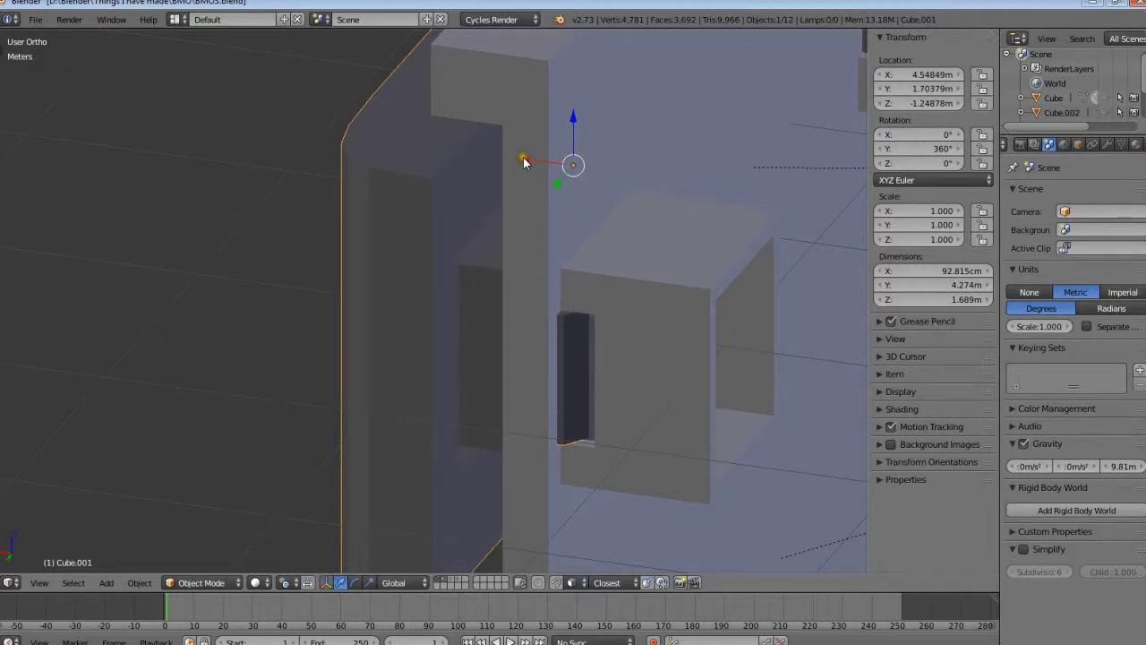
- Cancel a second X move of the panel, deselect it, and view it from the side
{"action": "left_click_drag", "start_coordinate": [523, 162], "coordinate": [542, 154]}
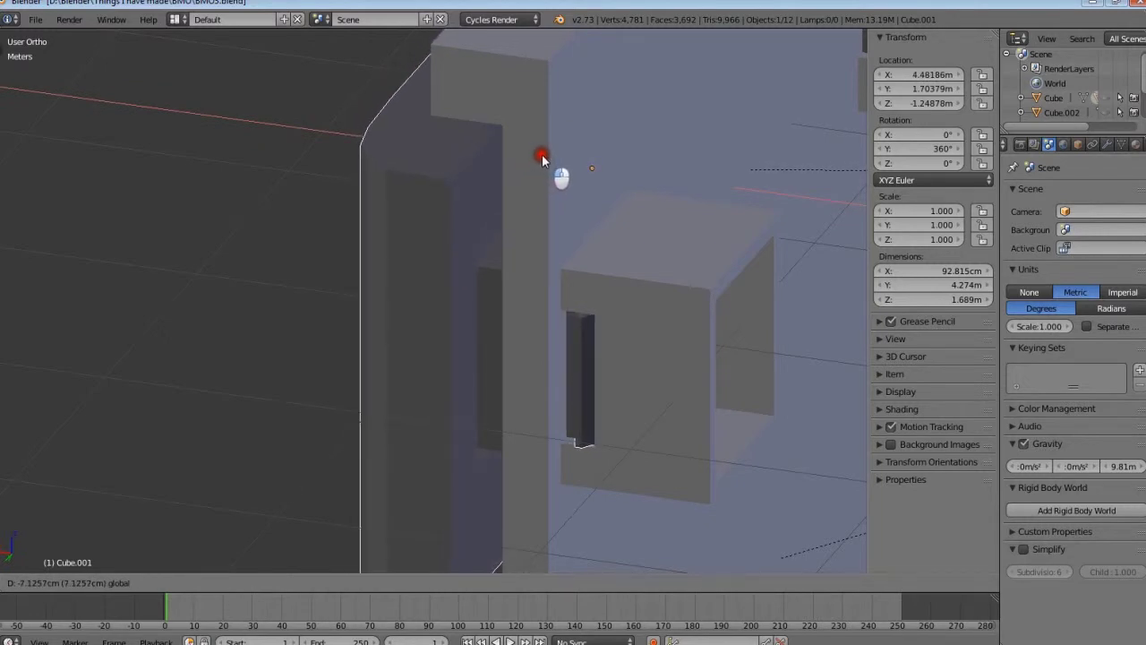
{"action": "right_click", "coordinate": [542, 154]}
{"action": "middle_click_drag", "start_coordinate": [542, 154], "coordinate": [728, 241]}
{"action": "key", "text": "a"}
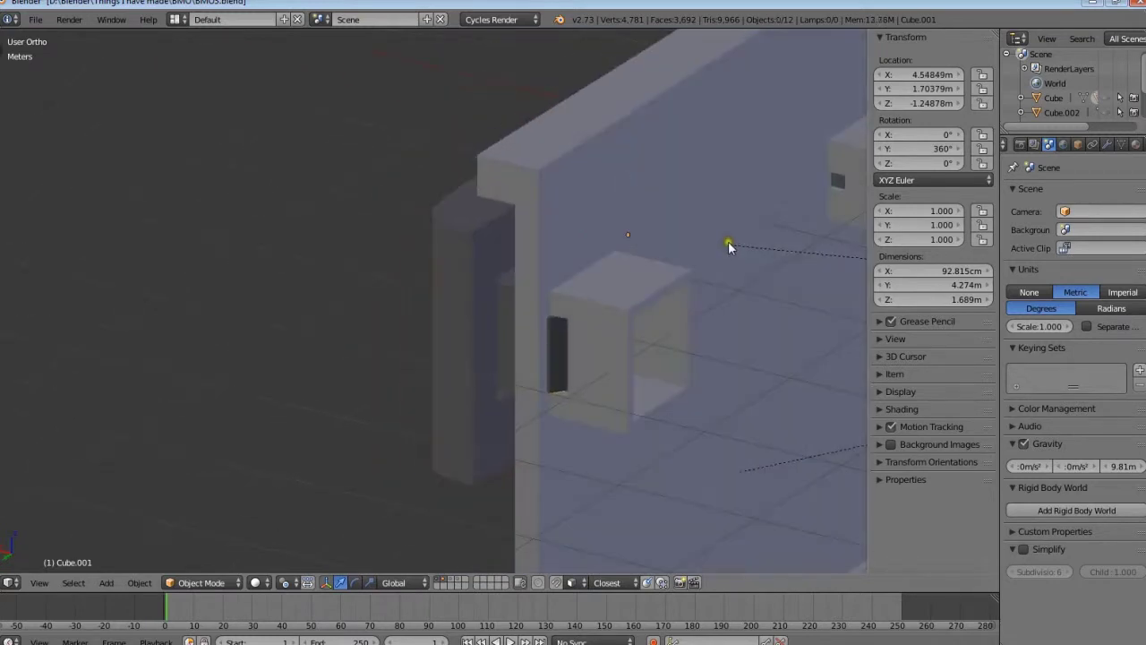
{"action": "scroll", "coordinate": [728, 244], "scroll_direction": "down", "scroll_amount": 5}
{"action": "middle_click_drag", "start_coordinate": [621, 256], "coordinate": [602, 283]}
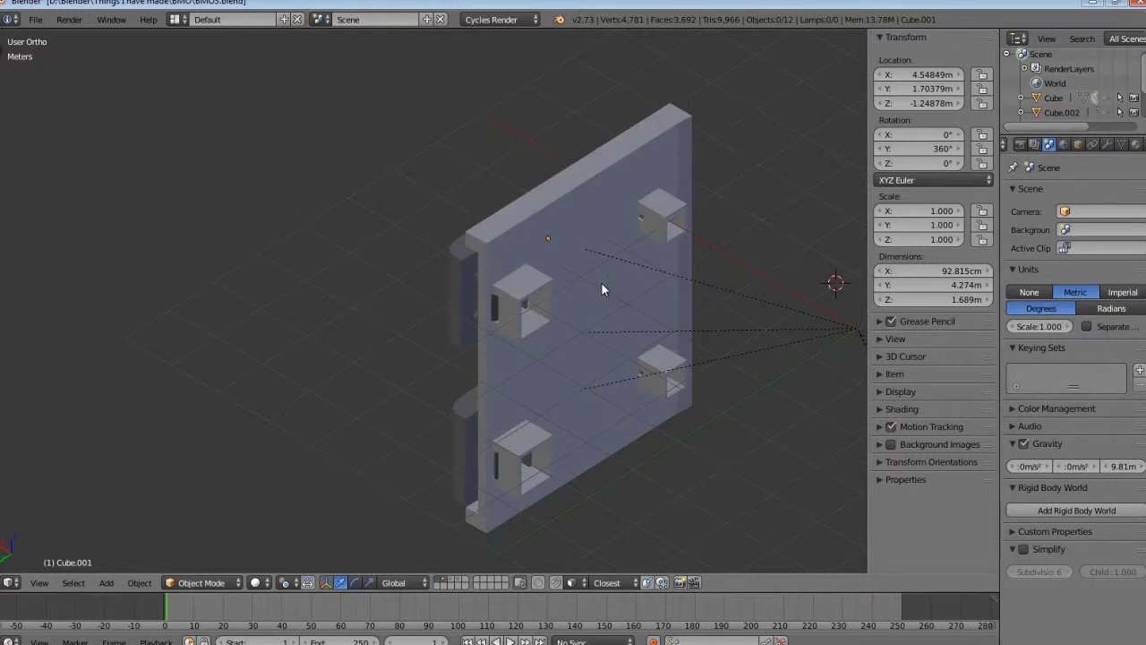
- Hide the grille back panel Cube.002 from a front view of the case
{"action": "scroll", "coordinate": [601, 288], "scroll_direction": "up", "scroll_amount": 3}
{"action": "middle_click_drag", "start_coordinate": [604, 287], "coordinate": [590, 319]}
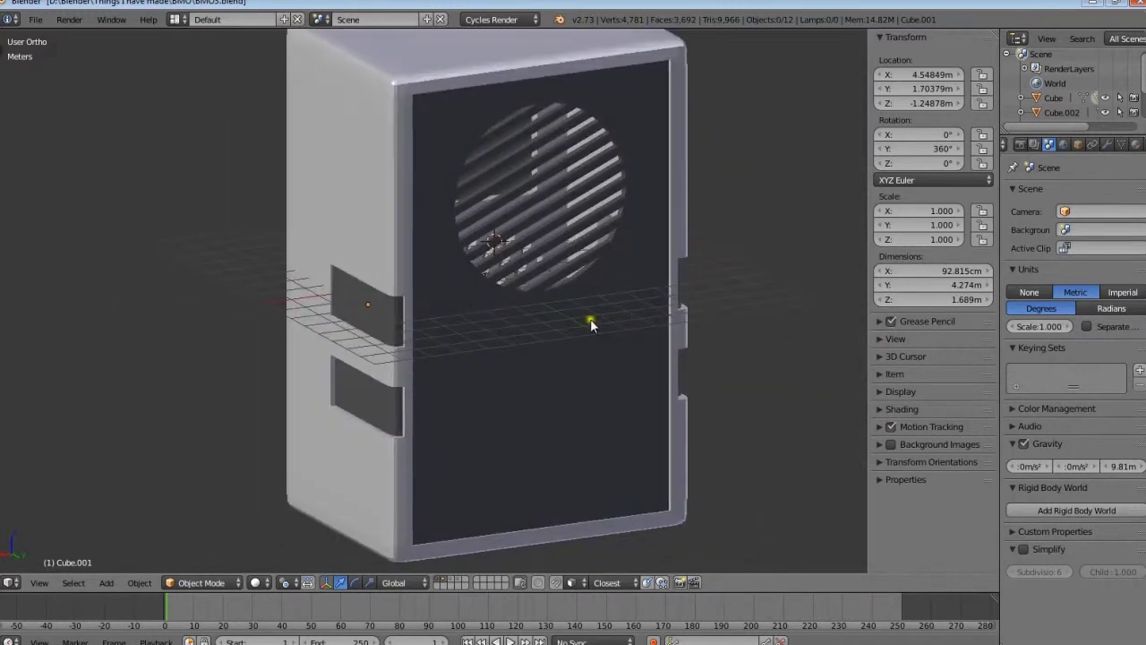
{"action": "right_click", "coordinate": [590, 319]}
{"action": "key", "text": "h"}
{"action": "scroll", "coordinate": [583, 325], "scroll_direction": "up", "scroll_amount": 6}
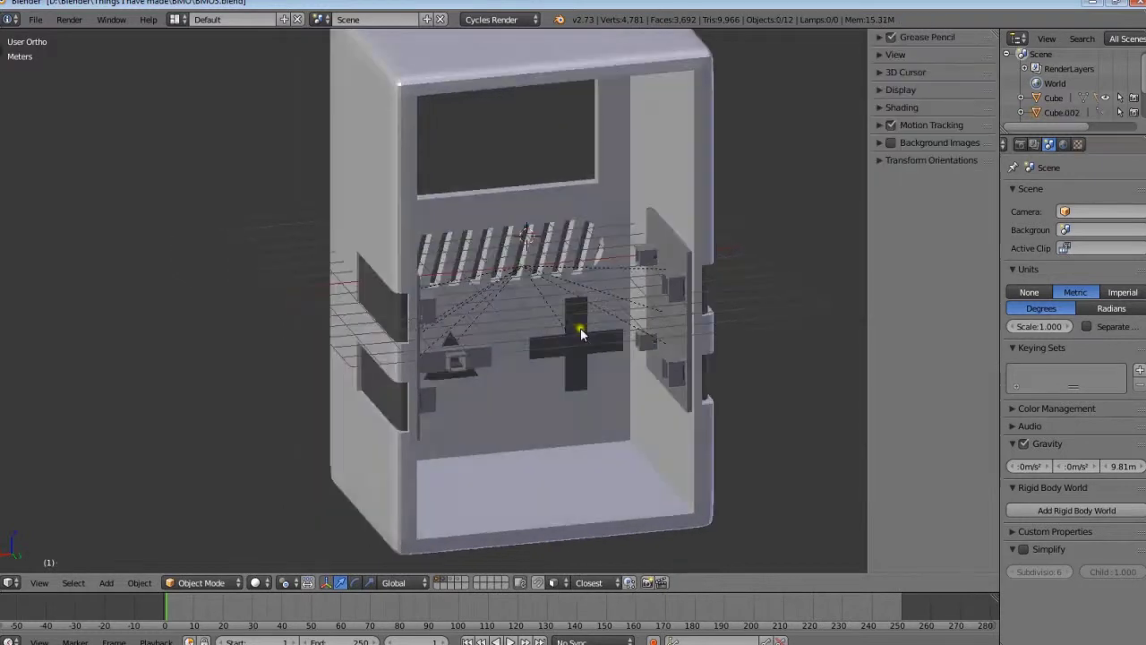
- Inspect the case interior, selecting the shell and the pyramid button
{"action": "middle_click_drag", "start_coordinate": [472, 231], "coordinate": [653, 289]}
{"action": "right_click", "coordinate": [655, 292]}
{"action": "middle_click_drag", "start_coordinate": [824, 336], "coordinate": [624, 323]}
{"action": "right_click", "coordinate": [459, 367]}
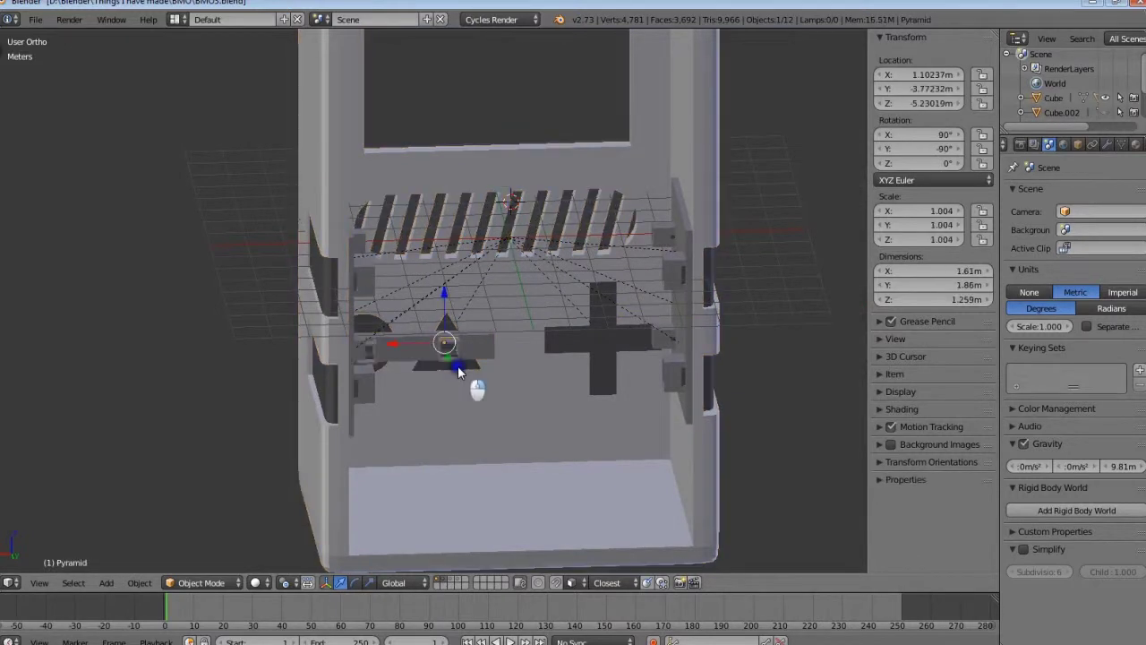
{"action": "scroll", "coordinate": [627, 351], "scroll_direction": "up", "scroll_amount": 2}
{"action": "scroll", "coordinate": [648, 358], "scroll_direction": "down", "scroll_amount": 2}
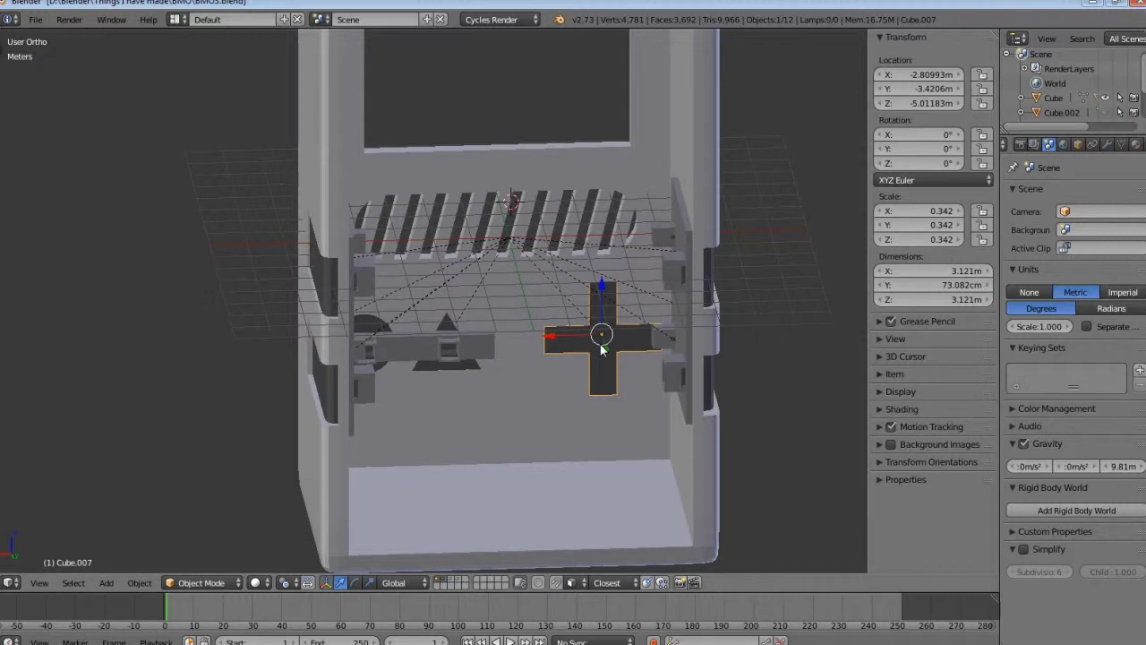
{"action": "scroll", "coordinate": [588, 349], "scroll_direction": "up", "scroll_amount": 5}
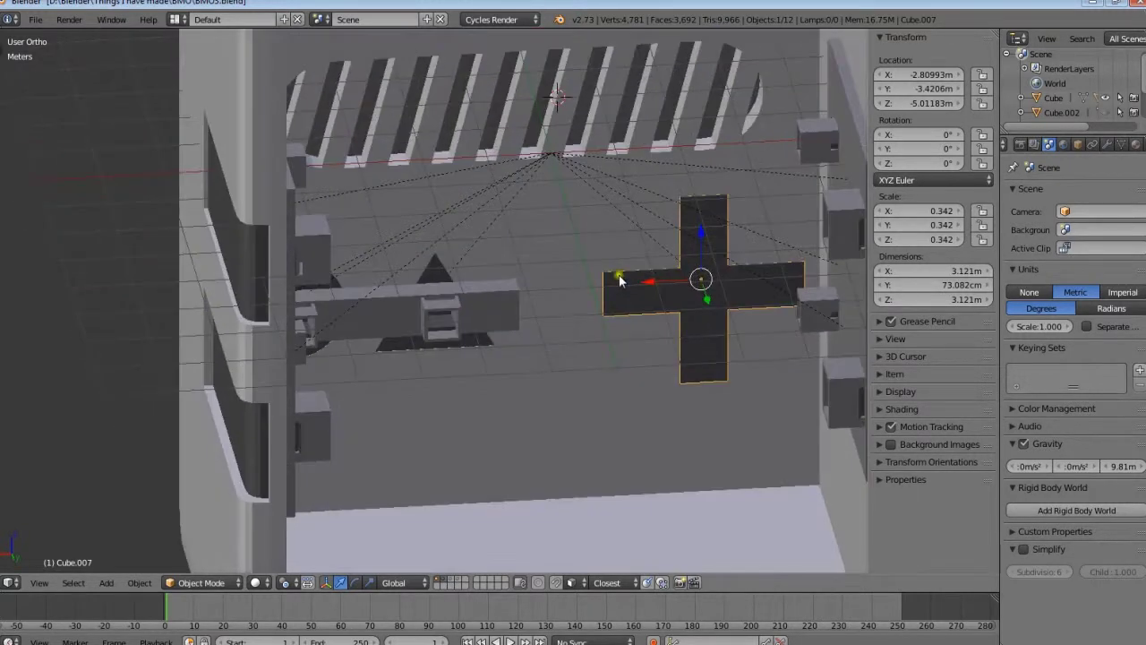
{"action": "scroll", "coordinate": [681, 287], "scroll_direction": "down", "scroll_amount": 3}
{"action": "middle_click_drag", "start_coordinate": [680, 287], "coordinate": [596, 292]}
{"action": "scroll", "coordinate": [558, 324], "scroll_direction": "up", "scroll_amount": 4}
{"action": "scroll", "coordinate": [607, 328], "scroll_direction": "up", "scroll_amount": 1}
{"action": "scroll", "coordinate": [505, 408], "scroll_direction": "up", "scroll_amount": 2}
{"action": "scroll", "coordinate": [504, 405], "scroll_direction": "down", "scroll_amount": 2}
- Hide the round-grill front plate Cube.002 and view the inner buttons and mounts
{"action": "right_click", "coordinate": [547, 279]}
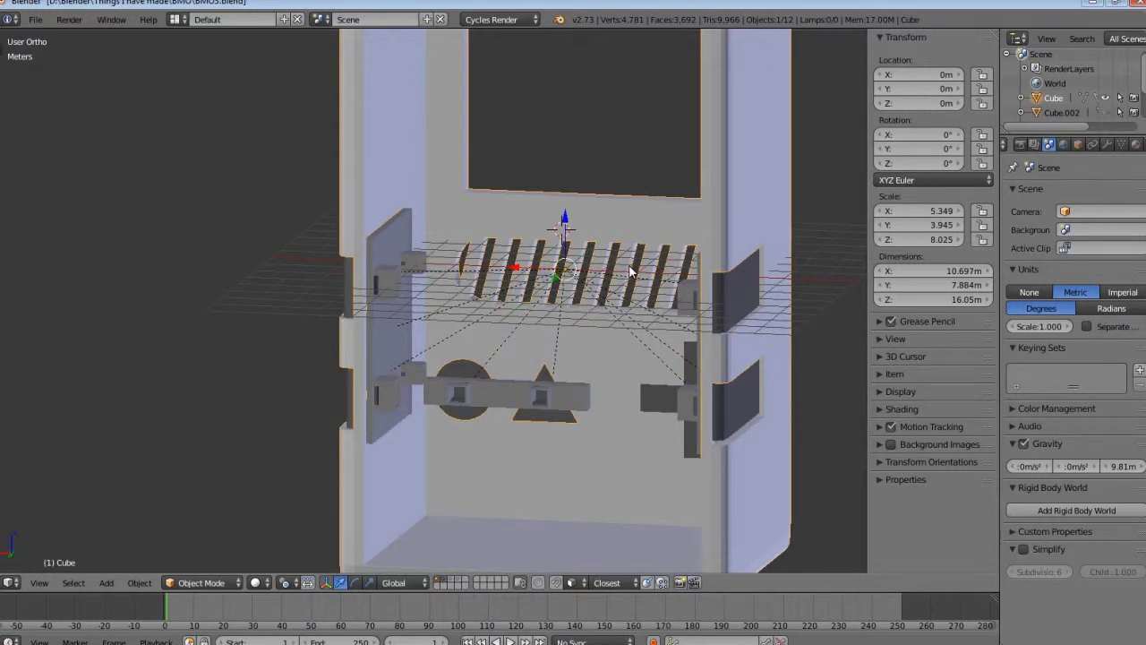
{"action": "key", "text": "a"}
{"action": "scroll", "coordinate": [626, 272], "scroll_direction": "down", "scroll_amount": 3}
{"action": "scroll", "coordinate": [511, 208], "scroll_direction": "up", "scroll_amount": 3}
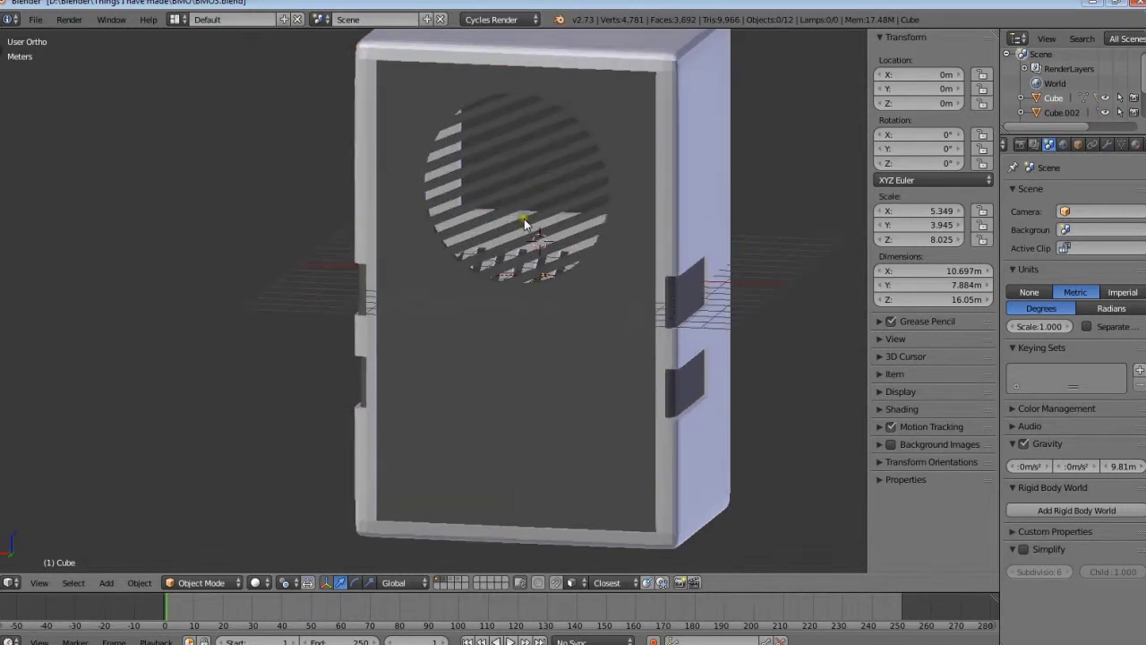
{"action": "right_click", "coordinate": [546, 200]}
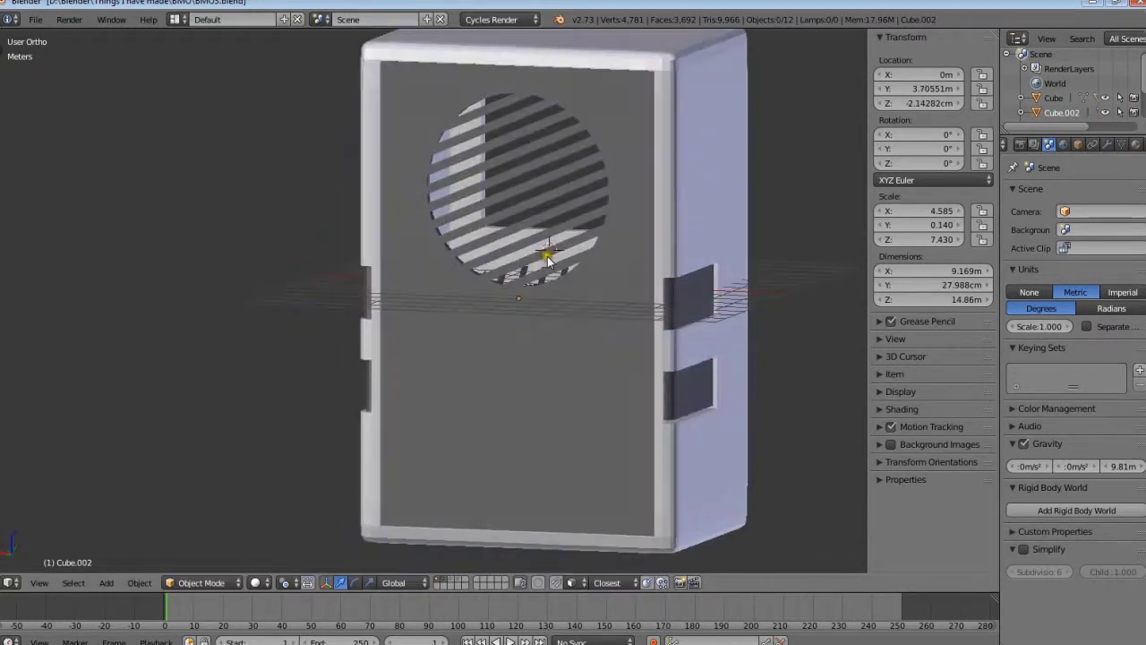
{"action": "middle_click_drag", "start_coordinate": [548, 258], "coordinate": [537, 305]}
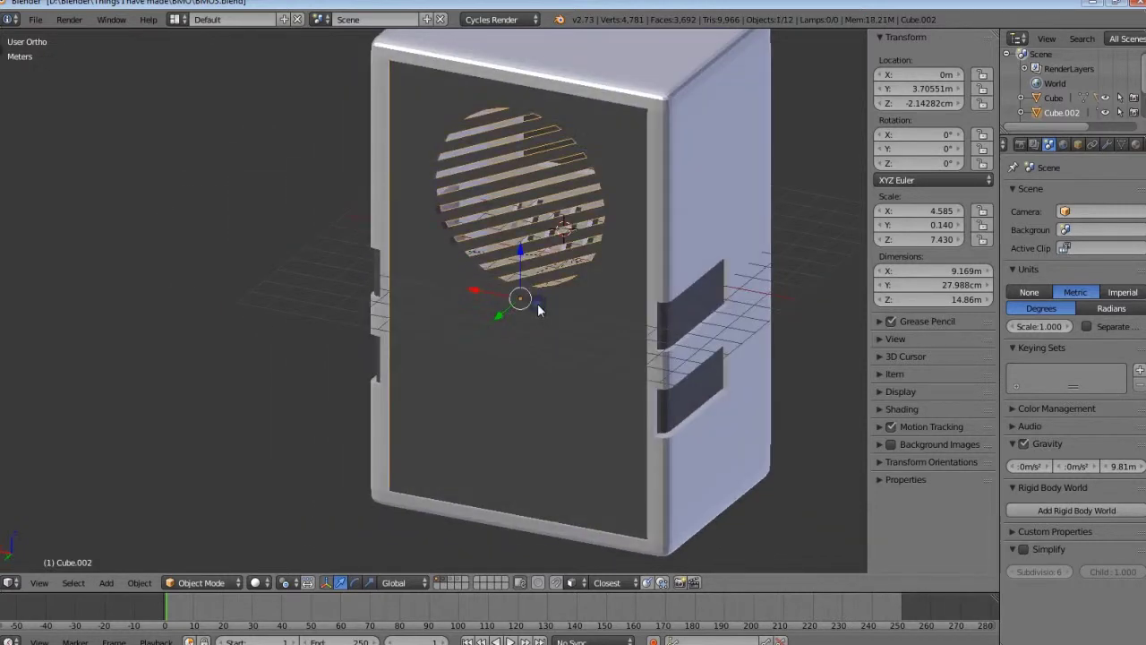
{"action": "key", "text": "h"}
{"action": "middle_click_drag", "start_coordinate": [490, 338], "coordinate": [543, 409]}
{"action": "middle_click_drag", "start_coordinate": [530, 364], "coordinate": [453, 285]}
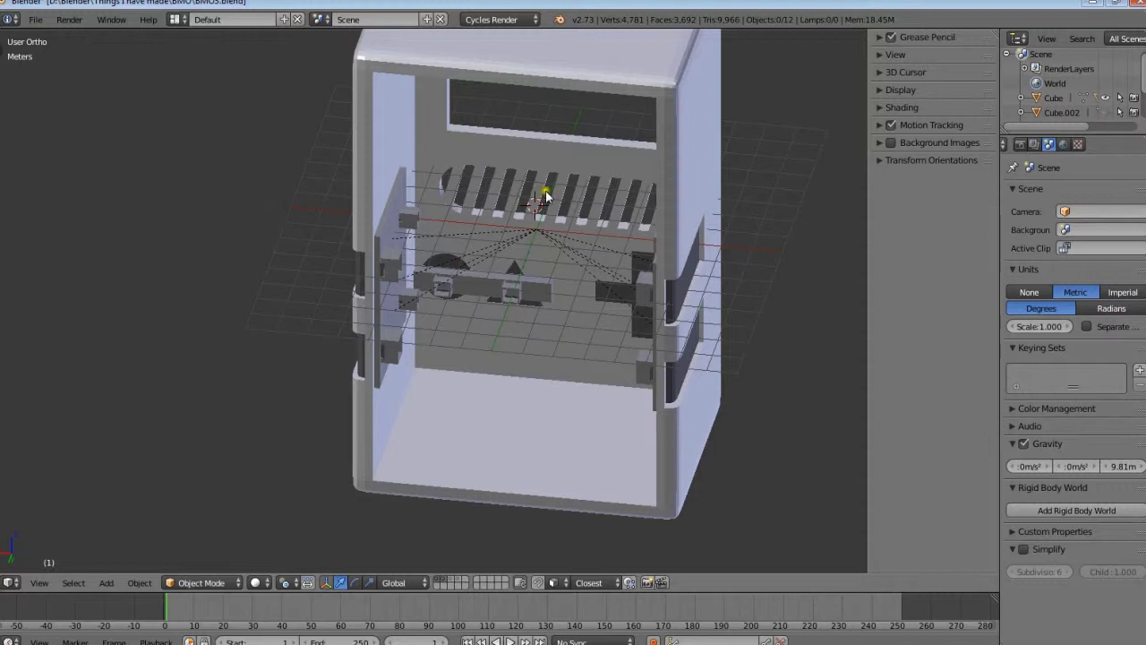
{"action": "mouse_move", "coordinate": [548, 195]}
{"action": "middle_mouse_down"}
{"action": "mouse_move", "coordinate": [449, 180]}
{"action": "mouse_move", "coordinate": [477, 230]}
{"action": "mouse_move", "coordinate": [540, 192]}
{"action": "middle_mouse_up"}
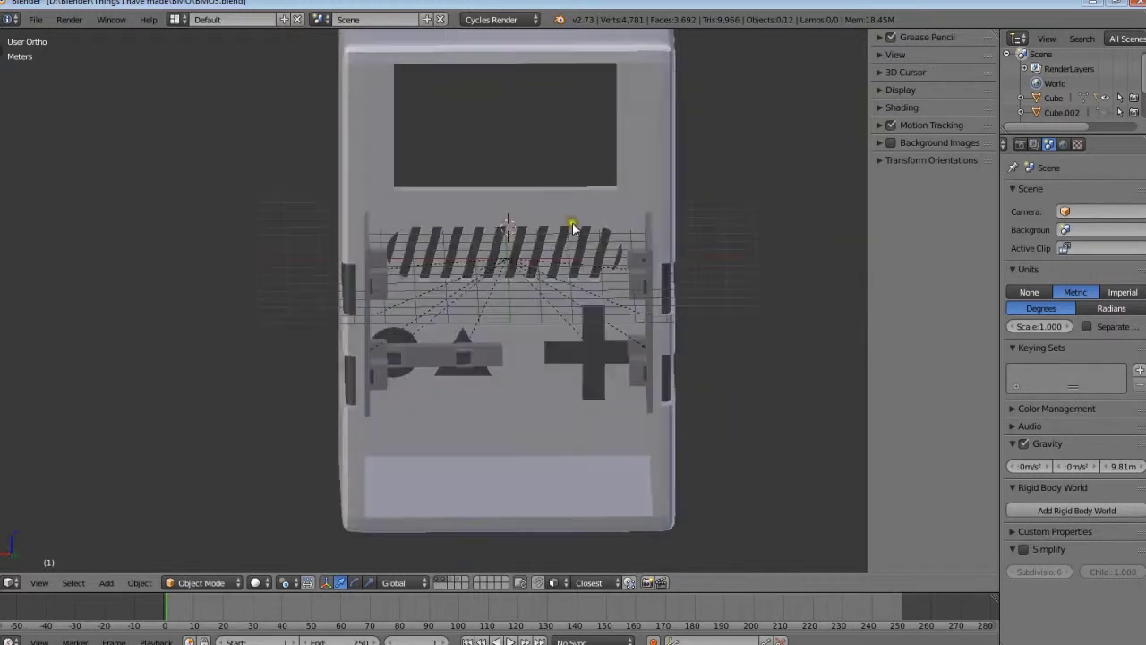
{"action": "middle_click_drag", "start_coordinate": [574, 228], "coordinate": [573, 242]}
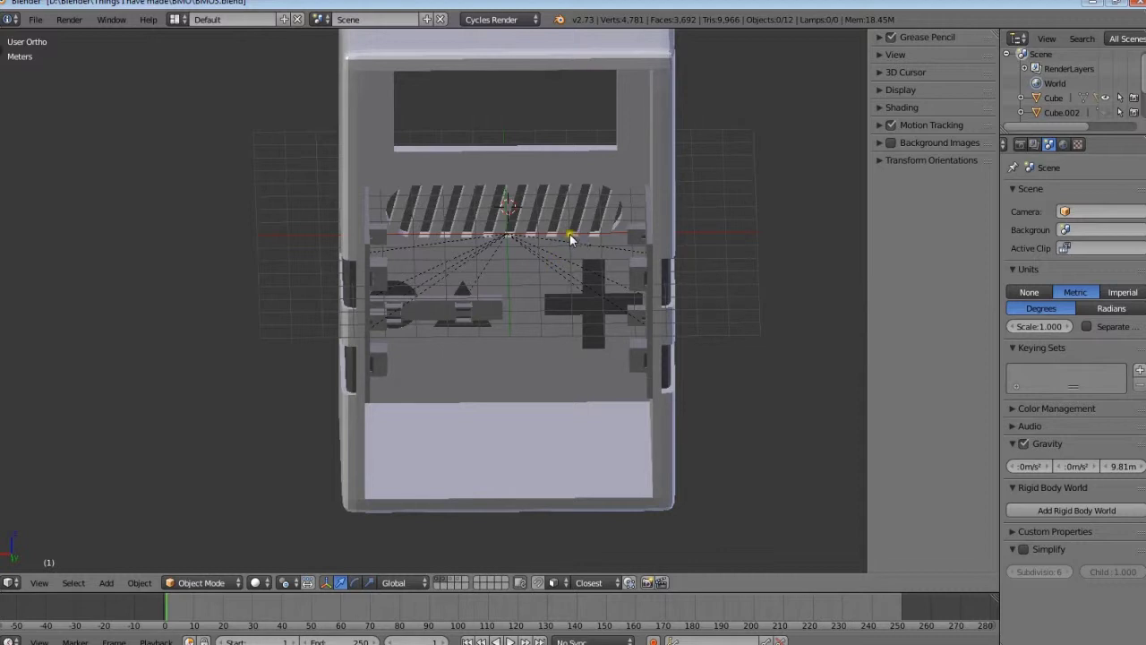
{"action": "middle_click_drag", "start_coordinate": [566, 200], "coordinate": [468, 263]}
{"action": "scroll", "coordinate": [469, 257], "scroll_direction": "up", "scroll_amount": 5}
{"action": "right_click", "coordinate": [469, 268]}
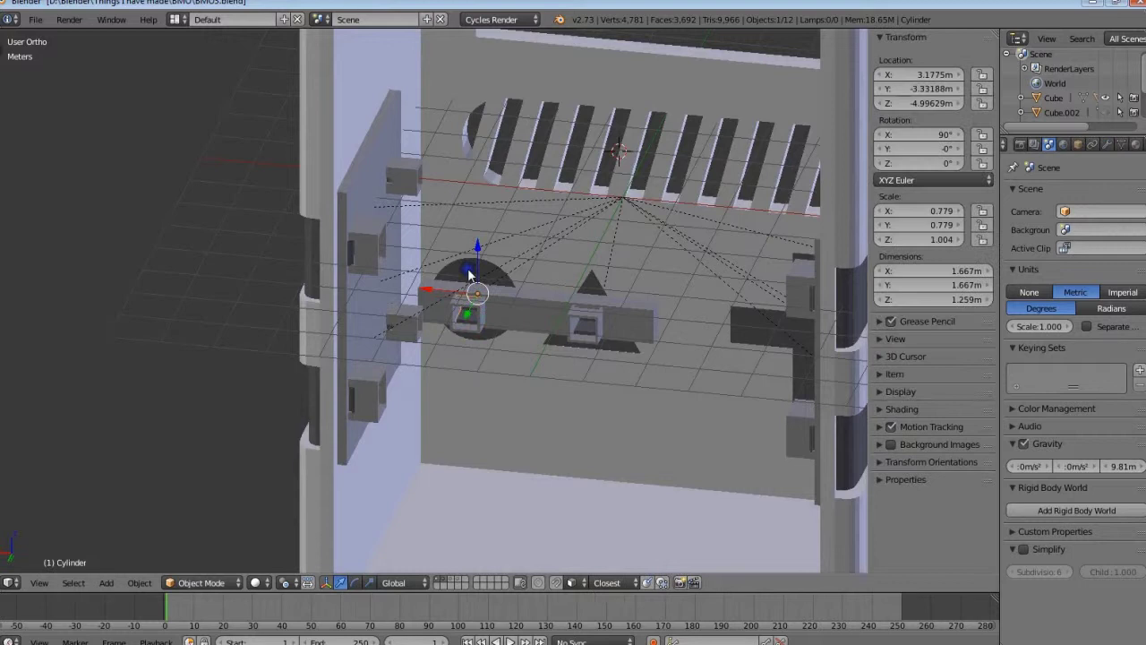
{"action": "scroll", "coordinate": [466, 278], "scroll_direction": "down", "scroll_amount": 2}
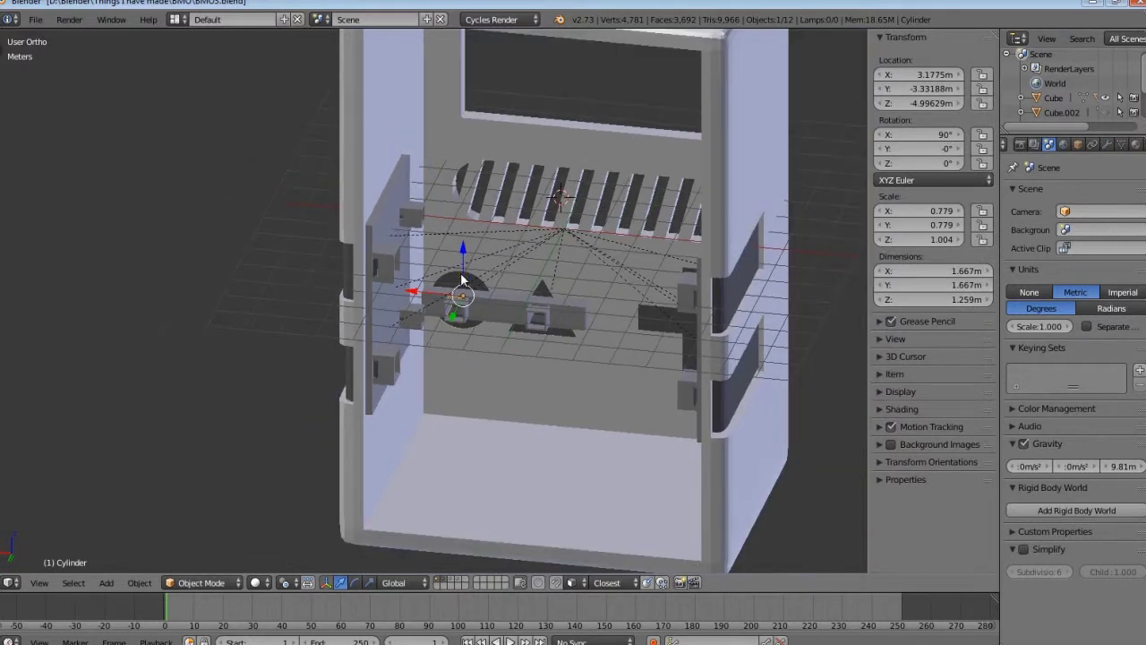
{"action": "scroll", "coordinate": [462, 280], "scroll_direction": "up", "scroll_amount": 2}
{"action": "middle_click_drag", "start_coordinate": [462, 280], "coordinate": [415, 243]}
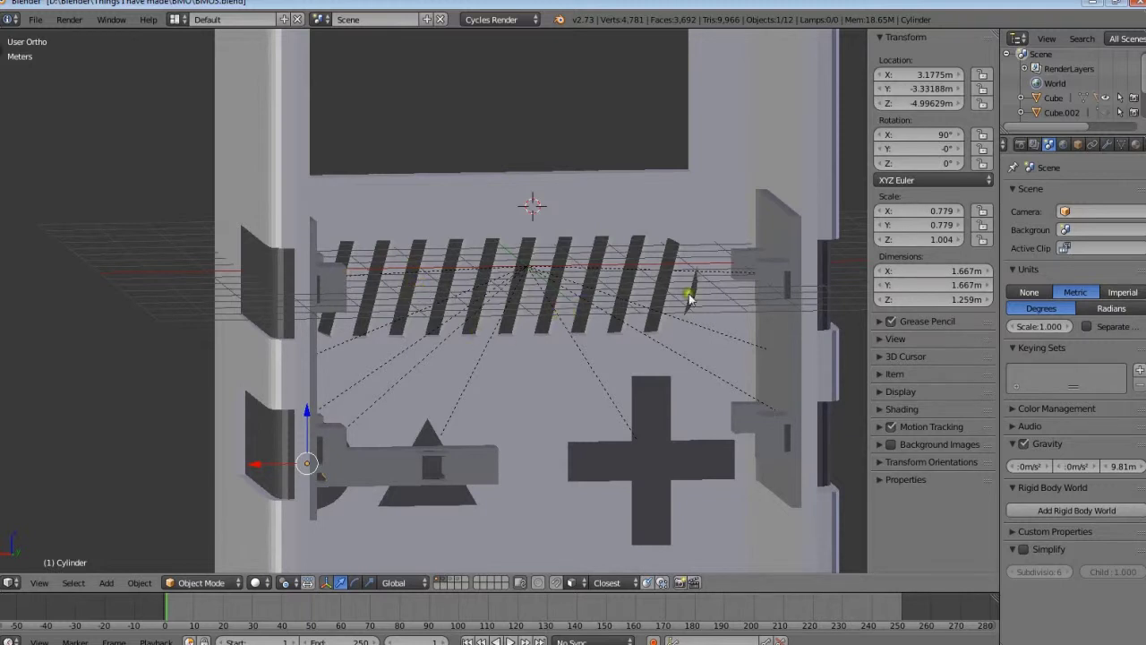
{"action": "middle_click_drag", "start_coordinate": [598, 365], "coordinate": [455, 375]}
{"action": "scroll", "coordinate": [353, 373], "scroll_direction": "down", "scroll_amount": 4}
{"action": "scroll", "coordinate": [443, 409], "scroll_direction": "up", "scroll_amount": 3}
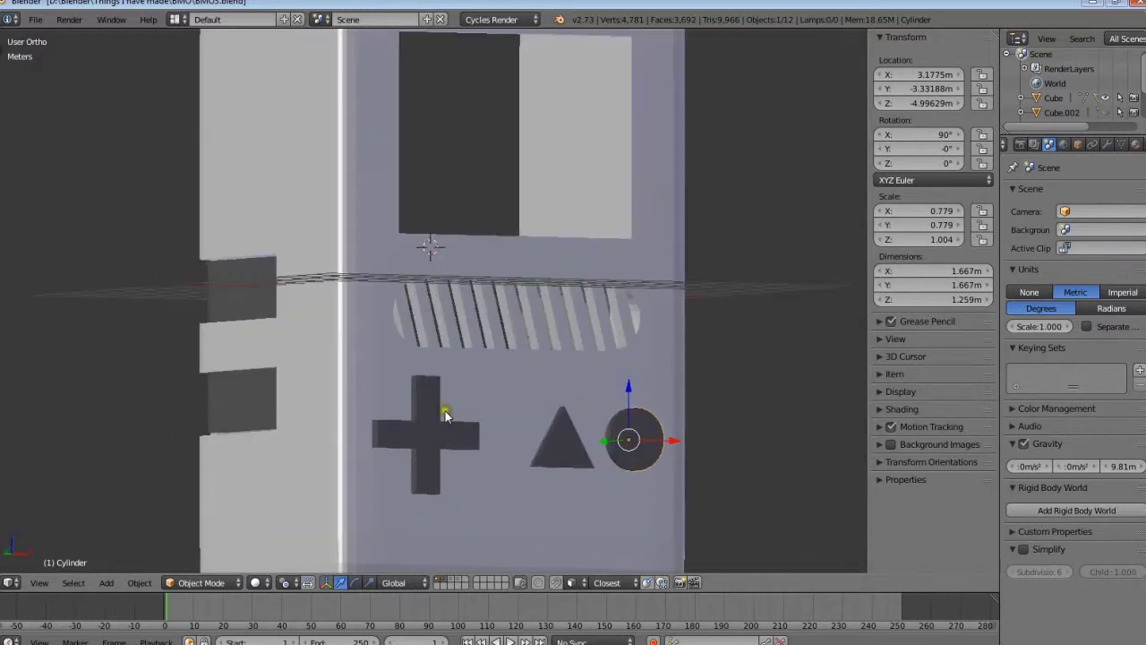
{"action": "right_click", "coordinate": [441, 416]}
{"action": "right_click", "coordinate": [442, 421]}
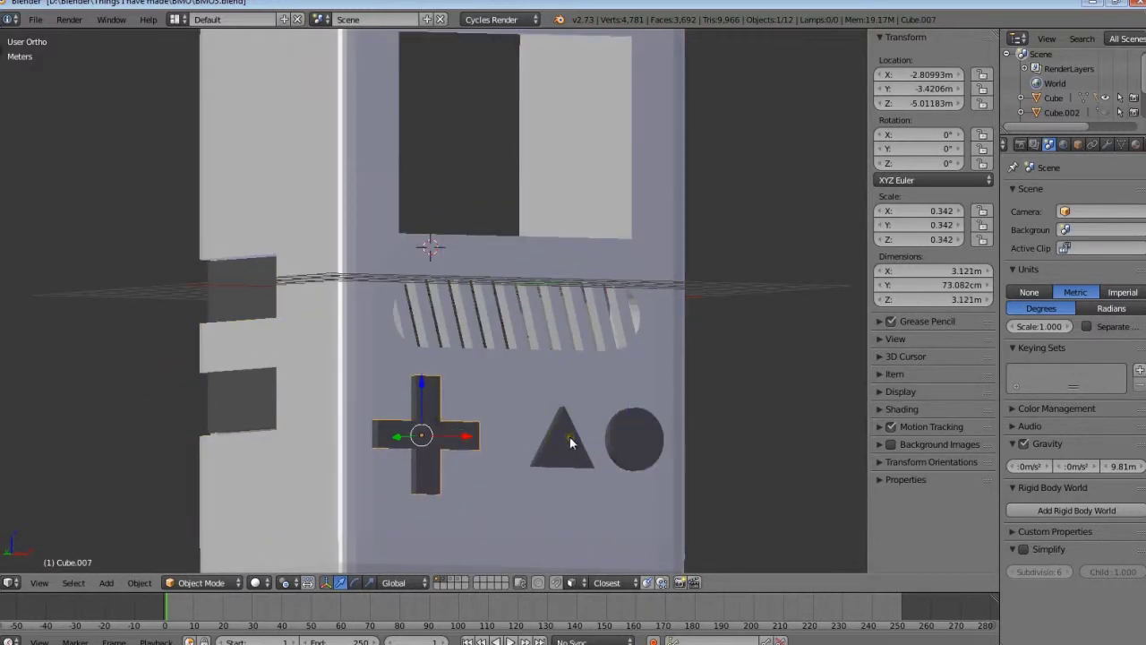
{"action": "right_click", "coordinate": [570, 436]}
{"action": "right_click", "coordinate": [622, 428]}
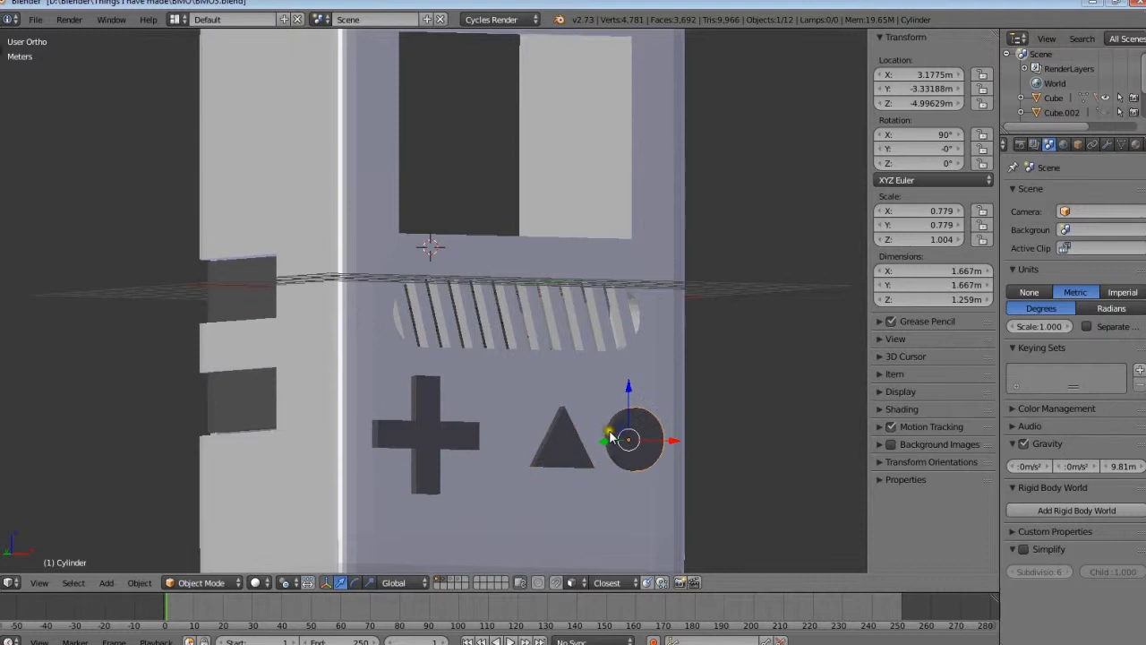
{"action": "middle_click_drag", "start_coordinate": [577, 319], "coordinate": [465, 376]}
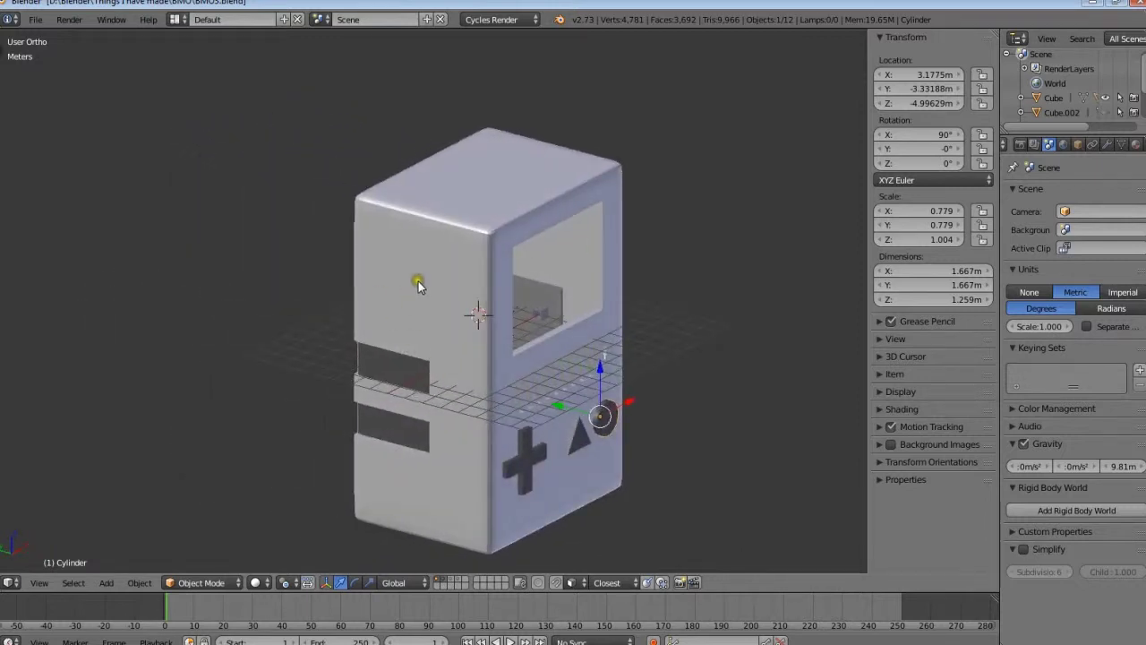
{"action": "right_click", "coordinate": [419, 285]}
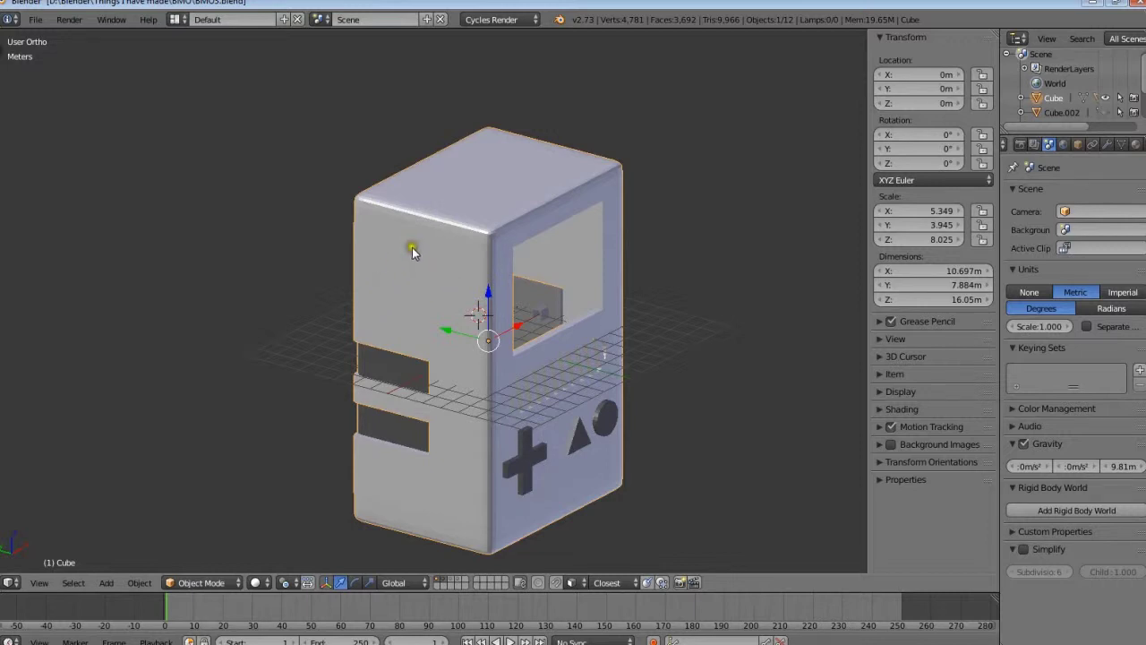
{"action": "middle_click_drag", "start_coordinate": [519, 263], "coordinate": [461, 284]}
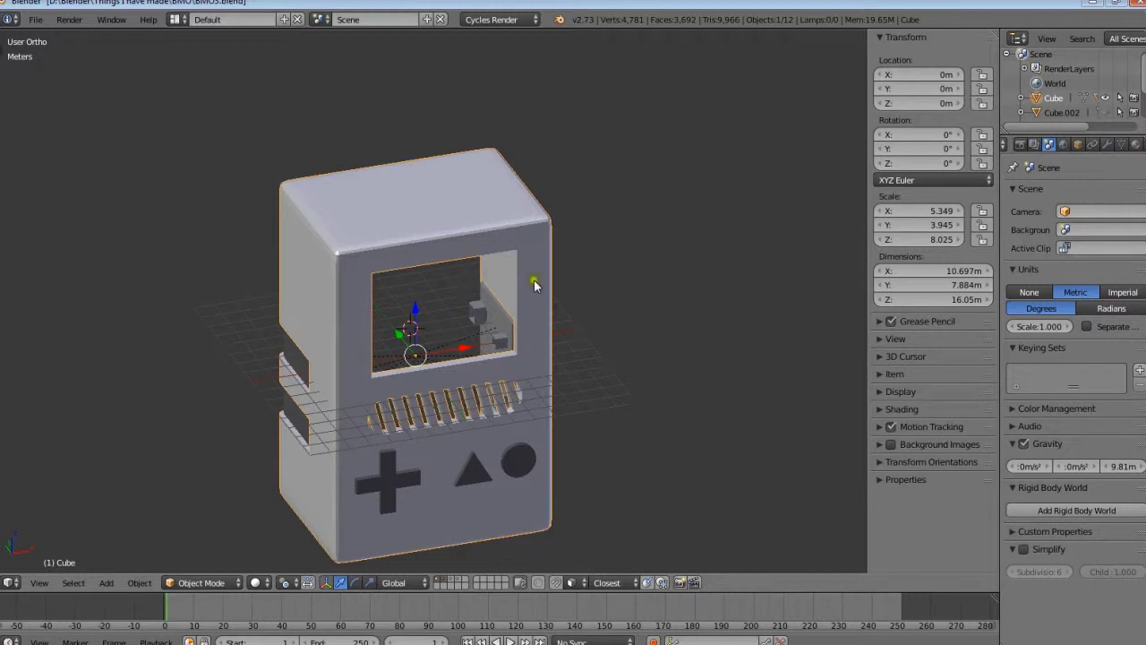
{"action": "mouse_move", "coordinate": [532, 286]}
{"action": "middle_mouse_down"}
{"action": "mouse_move", "coordinate": [365, 289]}
{"action": "mouse_move", "coordinate": [245, 230]}
{"action": "mouse_move", "coordinate": [213, 259]}
{"action": "mouse_move", "coordinate": [357, 301]}
{"action": "mouse_move", "coordinate": [483, 312]}
{"action": "mouse_move", "coordinate": [478, 320]}
{"action": "mouse_move", "coordinate": [504, 329]}
{"action": "mouse_move", "coordinate": [528, 307]}
{"action": "middle_mouse_up"}
{"action": "key", "text": "a"}
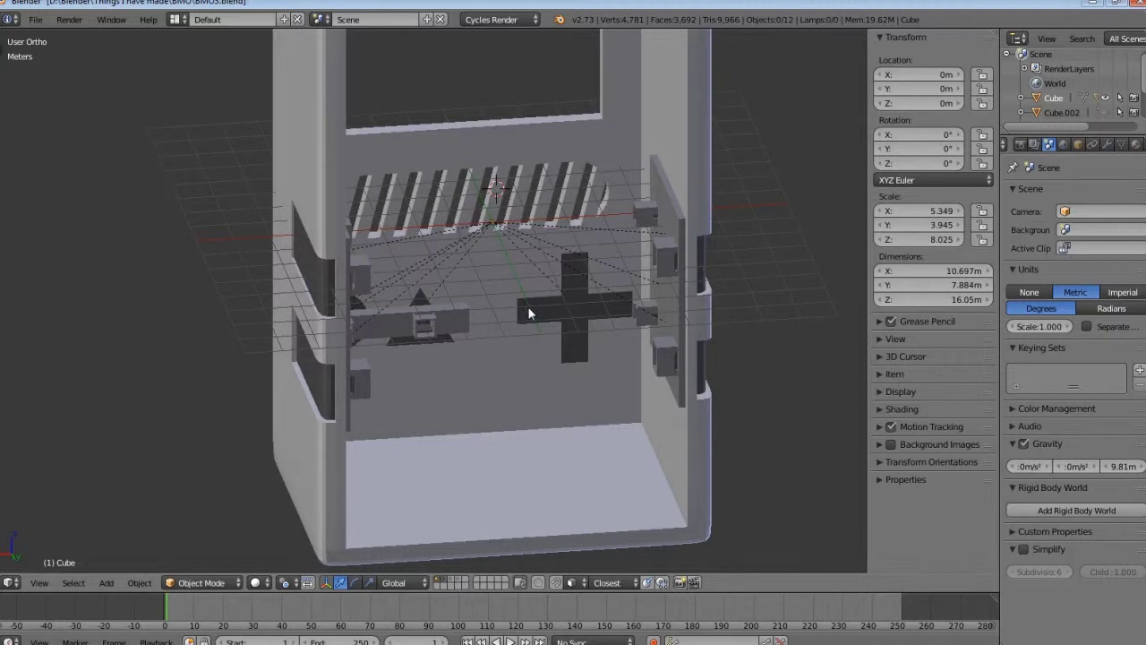
{"action": "left_click", "coordinate": [525, 316]}
{"action": "scroll", "coordinate": [526, 339], "scroll_direction": "up", "scroll_amount": 3}
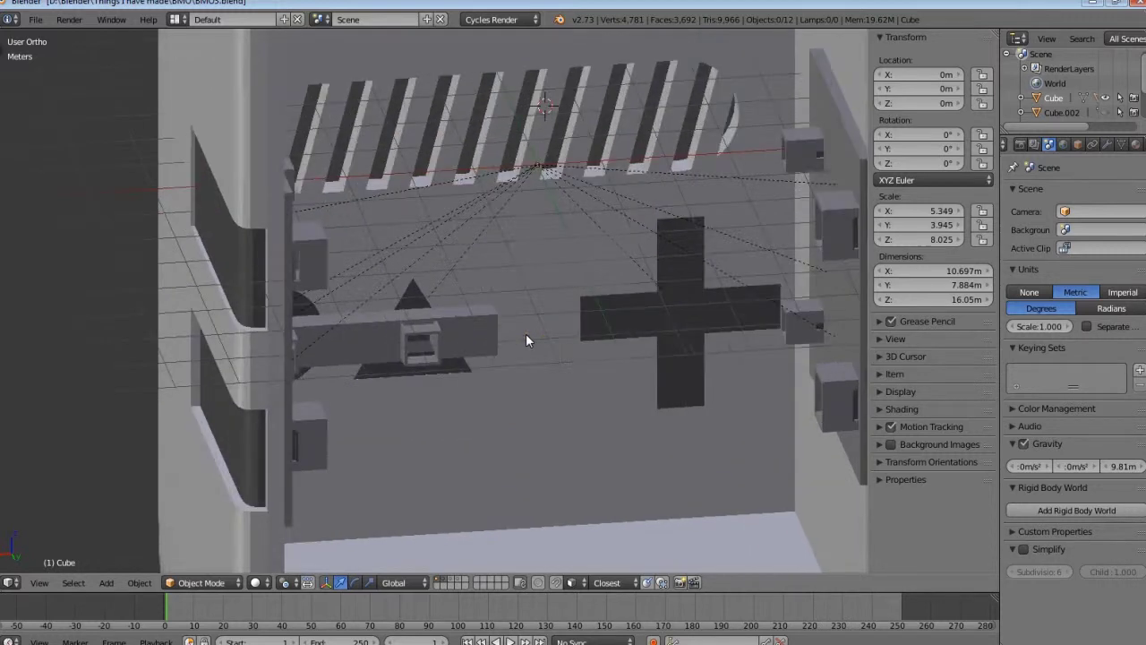
{"action": "scroll", "coordinate": [526, 338], "scroll_direction": "down", "scroll_amount": 5}
{"action": "middle_click_drag", "start_coordinate": [540, 341], "coordinate": [243, 367]}
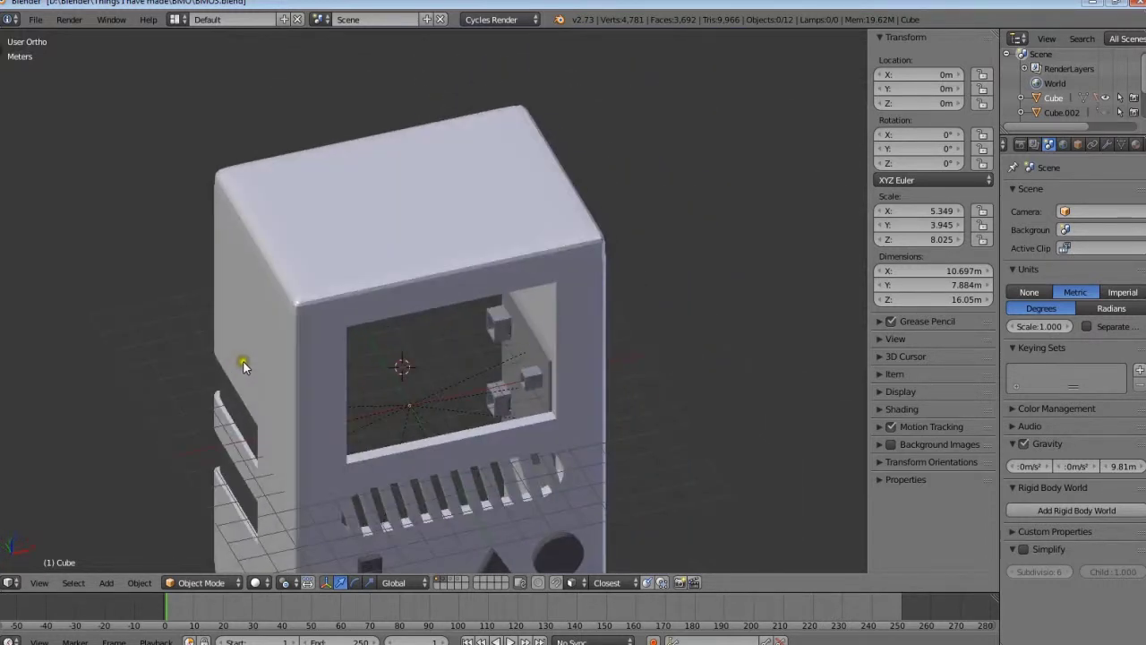
{"action": "key", "text": "z"}
{"action": "key", "text": "z"}
{"action": "middle_click_drag", "start_coordinate": [328, 358], "coordinate": [584, 336]}
{"action": "scroll", "coordinate": [545, 358], "scroll_direction": "down", "scroll_amount": 3}
{"action": "scroll", "coordinate": [493, 357], "scroll_direction": "up", "scroll_amount": 3}
{"action": "scroll", "coordinate": [493, 360], "scroll_direction": "down", "scroll_amount": 3}
{"action": "right_click", "coordinate": [619, 260]}
{"action": "middle_click_drag", "start_coordinate": [619, 260], "coordinate": [438, 304]}
{"action": "right_click", "coordinate": [391, 316]}
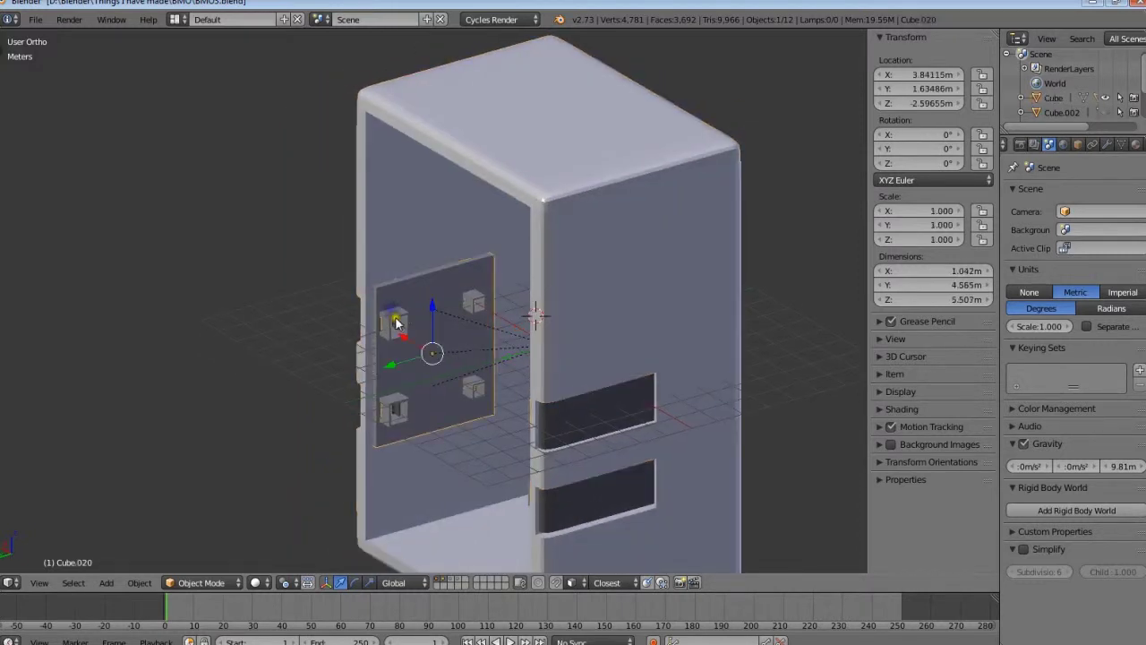
{"action": "scroll", "coordinate": [397, 320], "scroll_direction": "up", "scroll_amount": 4}
{"action": "middle_click_drag", "start_coordinate": [363, 419], "coordinate": [402, 444]}
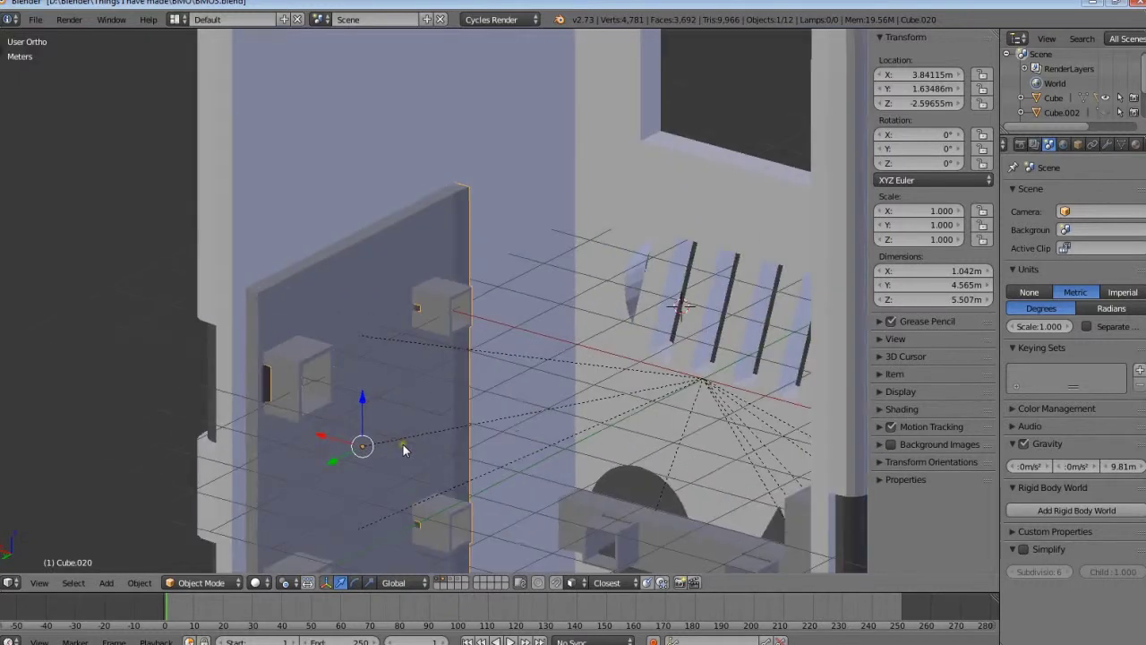
{"action": "scroll", "coordinate": [403, 445], "scroll_direction": "down", "scroll_amount": 3}
{"action": "scroll", "coordinate": [402, 445], "scroll_direction": "up", "scroll_amount": 3}
{"action": "scroll", "coordinate": [400, 449], "scroll_direction": "down", "scroll_amount": 3}
{"action": "middle_click_drag", "start_coordinate": [401, 457], "coordinate": [511, 338]}
{"action": "scroll", "coordinate": [390, 434], "scroll_direction": "up", "scroll_amount": 2}
{"action": "scroll", "coordinate": [498, 341], "scroll_direction": "up", "scroll_amount": 2}
{"action": "middle_click_drag", "start_coordinate": [540, 289], "coordinate": [539, 222]}
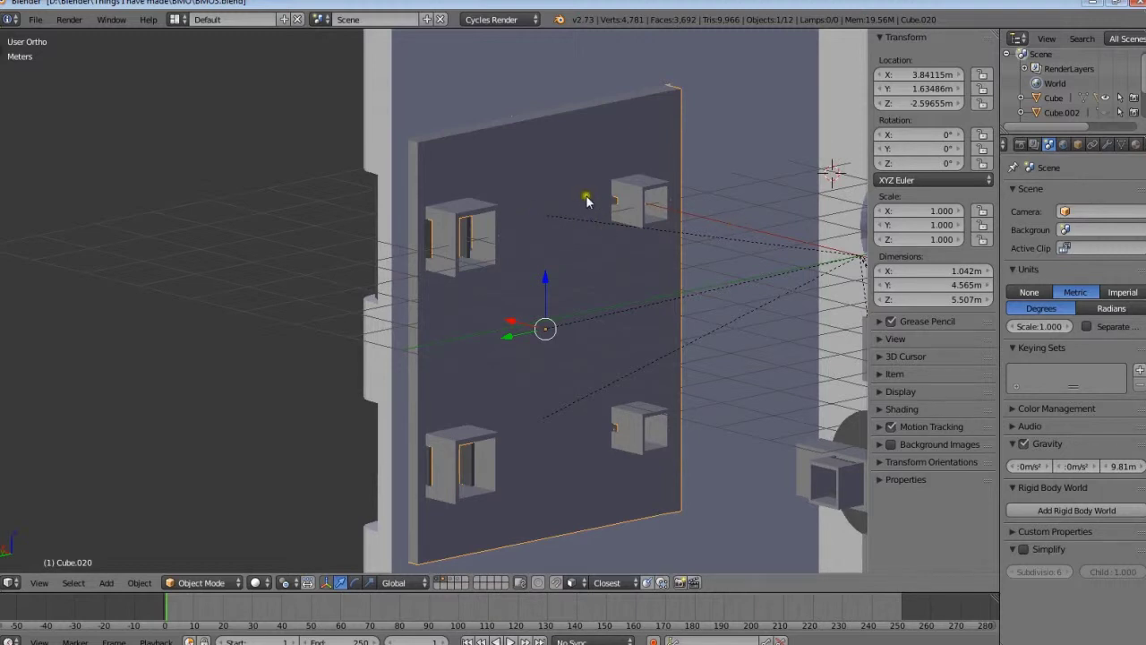
{"action": "key", "text": "s"}
{"action": "key", "text": "z"}
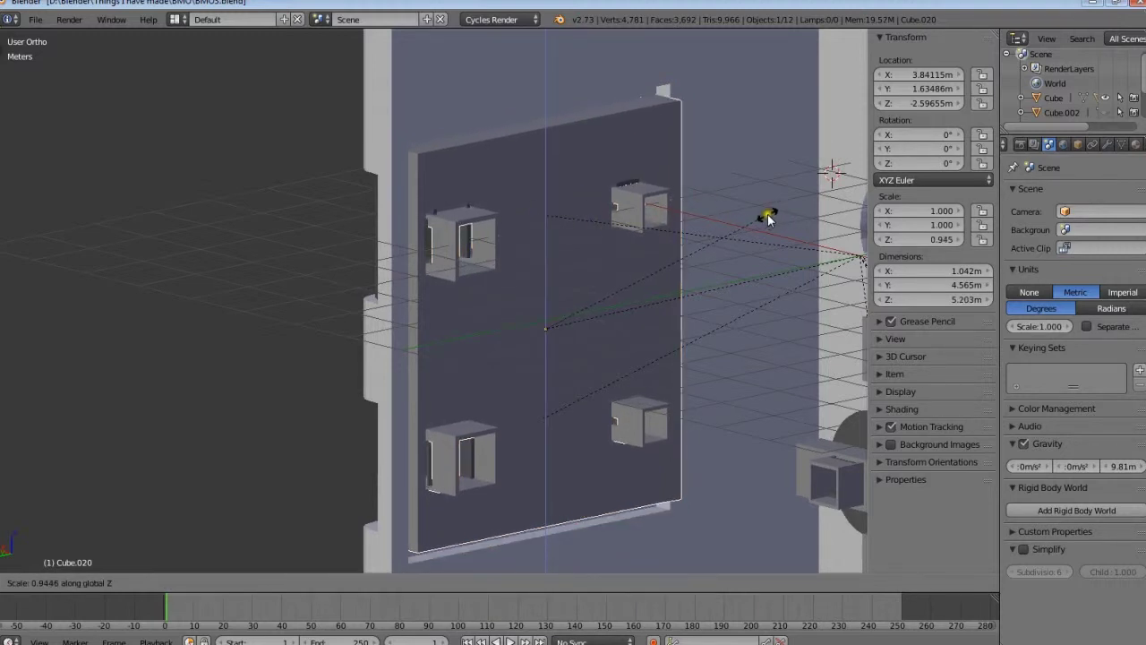
{"action": "left_click", "coordinate": [767, 218]}
{"action": "middle_click_drag", "start_coordinate": [768, 218], "coordinate": [437, 281]}
{"action": "key", "text": "s"}
{"action": "key", "text": "z"}
{"action": "left_click", "coordinate": [528, 251]}
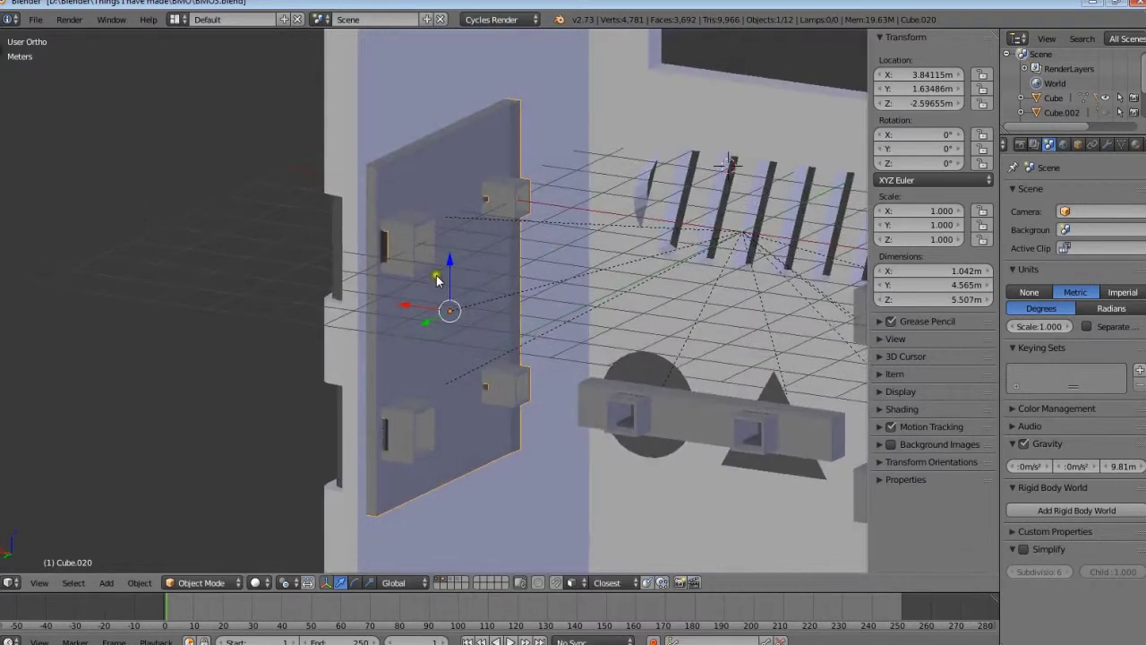
{"action": "key", "text": "s"}
{"action": "key", "text": "z"}
{"action": "left_click", "coordinate": [591, 274]}
{"action": "key", "text": "g"}
{"action": "key", "text": "x"}
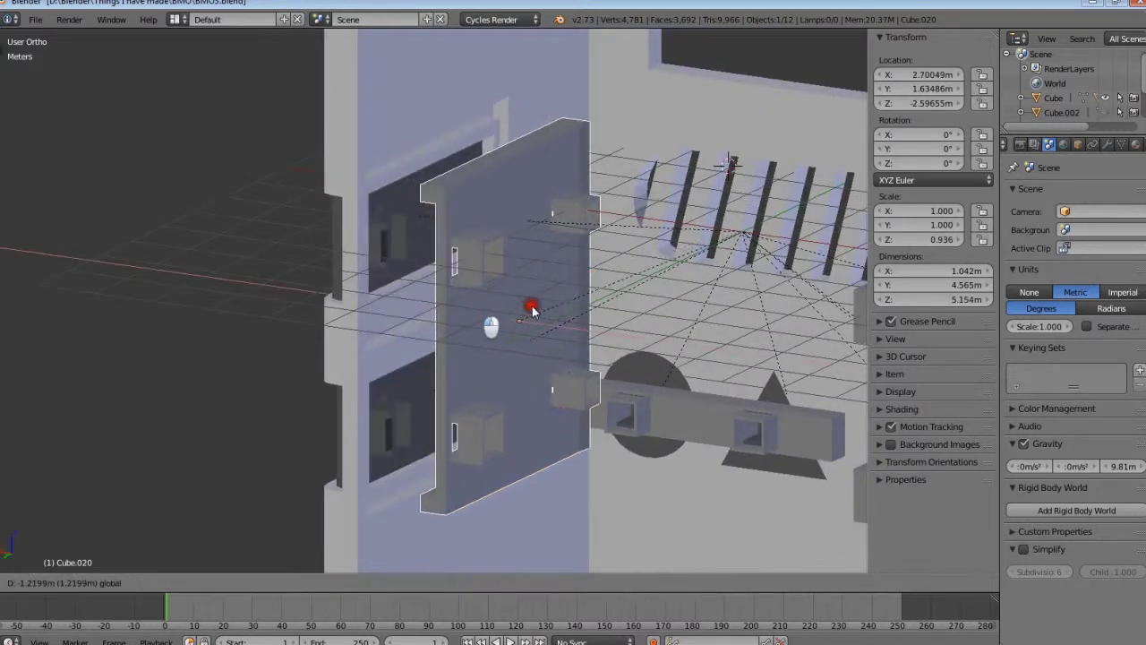
{"action": "left_click", "coordinate": [502, 309]}
{"action": "middle_click_drag", "start_coordinate": [502, 309], "coordinate": [468, 221]}
{"action": "key", "text": "ctrl+z"}
{"action": "key", "text": "ctrl+z"}
{"action": "key", "text": "ctrl+z"}
{"action": "key", "text": "ctrl+z"}
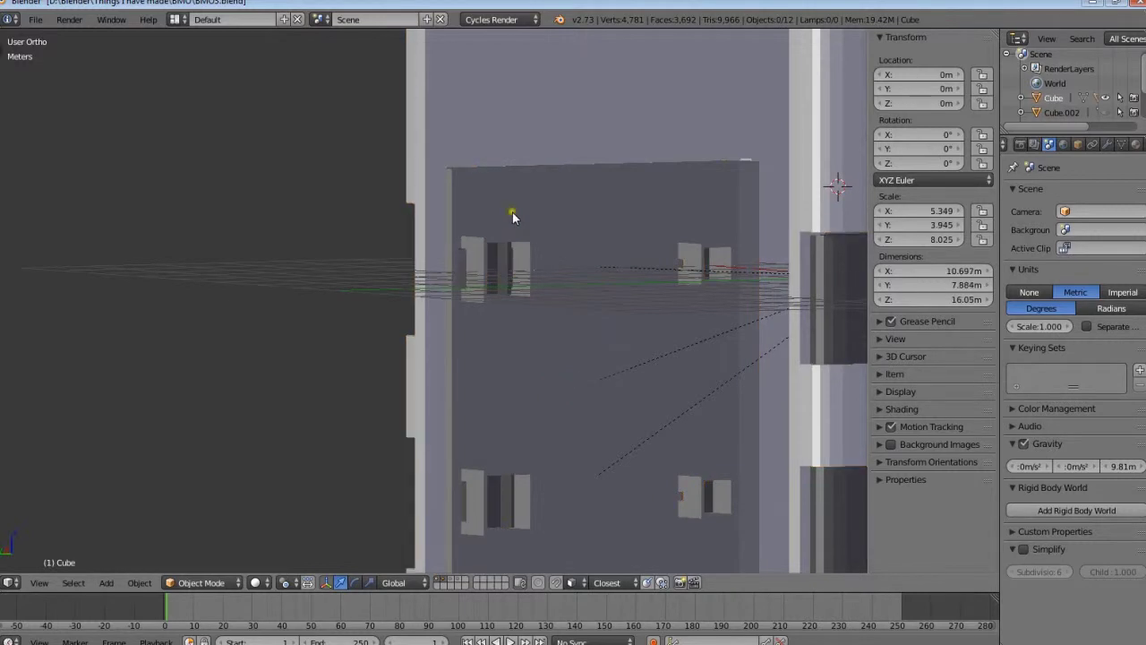
- Scale the removable back panel along Z to 1.010
{"action": "right_click", "coordinate": [575, 194]}
{"action": "key", "text": "s"}
{"action": "key", "text": "z"}
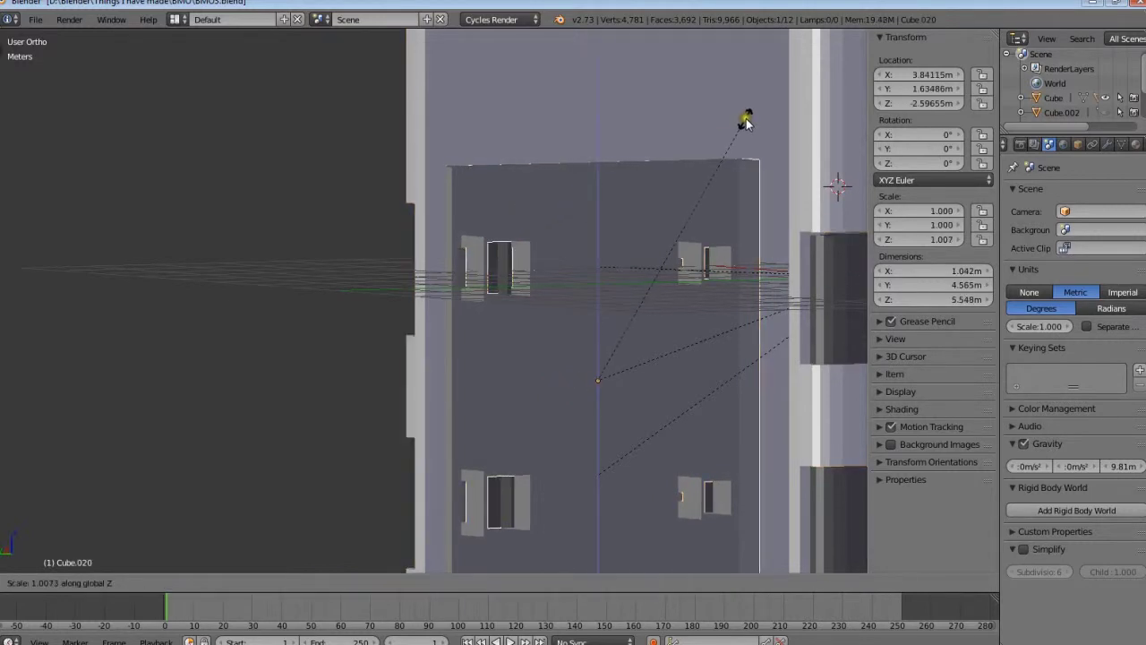
{"action": "left_click", "coordinate": [748, 115]}
{"action": "key", "text": "a"}
- Turn the view to face the panel, then select the back panel and the main case shell
{"action": "middle_click_drag", "start_coordinate": [678, 146], "coordinate": [577, 189]}
{"action": "scroll", "coordinate": [566, 197], "scroll_direction": "up", "scroll_amount": 3}
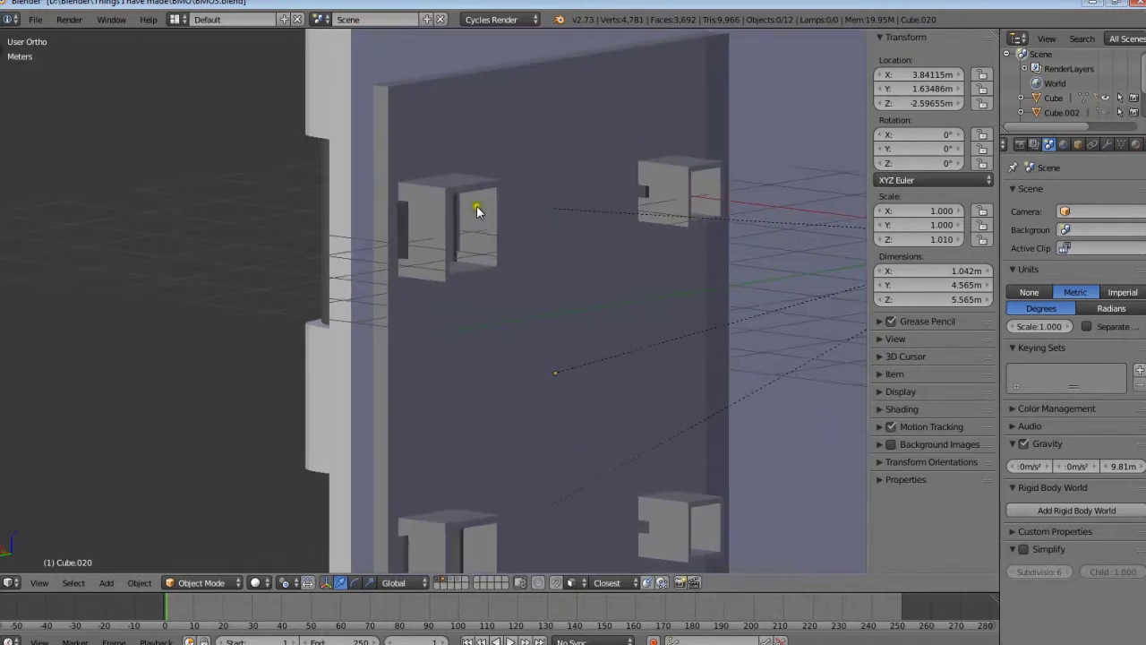
{"action": "middle_click_drag", "start_coordinate": [440, 184], "coordinate": [593, 320]}
{"action": "scroll", "coordinate": [461, 214], "scroll_direction": "down", "scroll_amount": 2}
{"action": "right_click", "coordinate": [461, 215]}
{"action": "scroll", "coordinate": [463, 215], "scroll_direction": "down", "scroll_amount": 4}
{"action": "right_click", "coordinate": [560, 183]}
{"action": "scroll", "coordinate": [394, 330], "scroll_direction": "up", "scroll_amount": 2}
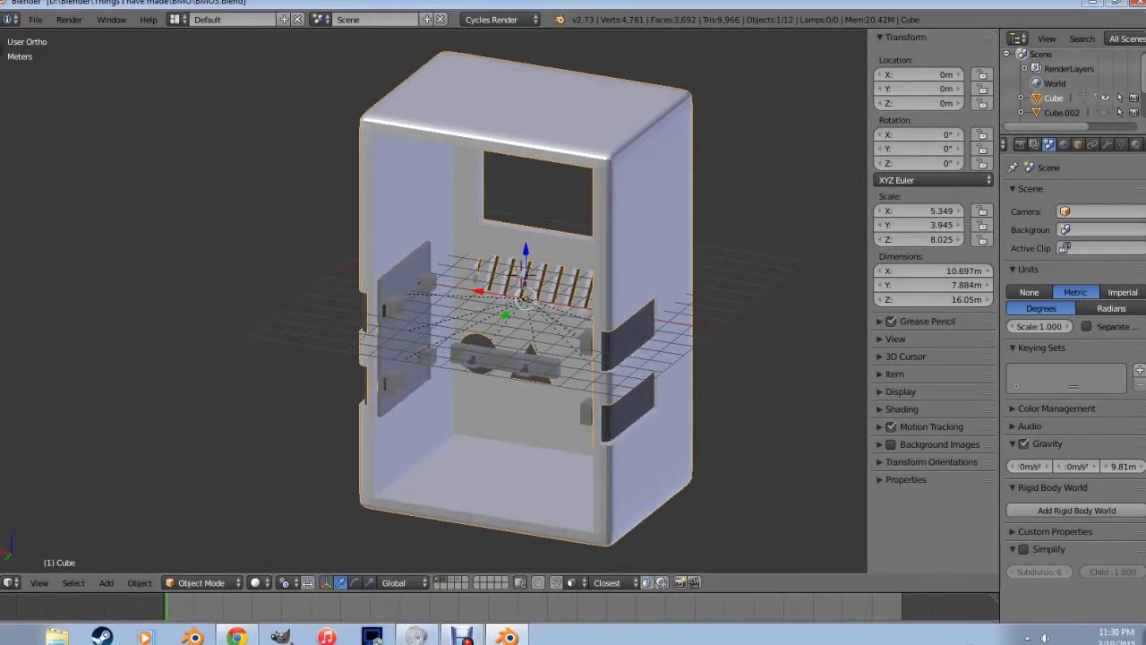
{"action": "left_click", "coordinate": [1027, 637]}
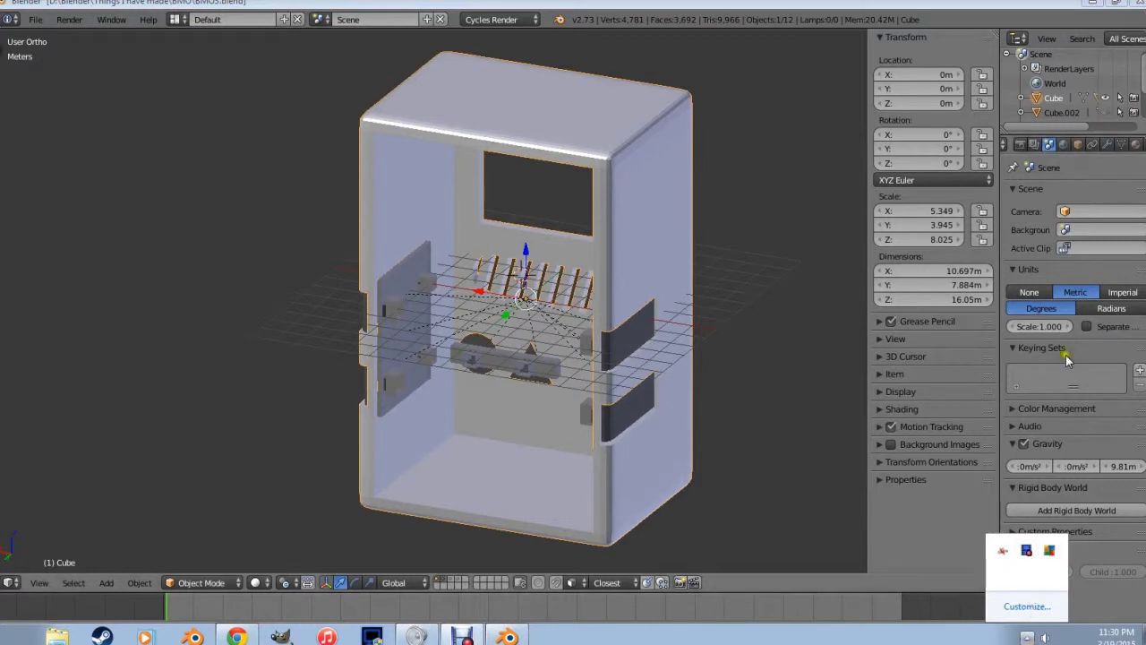
{"action": "left_click", "coordinate": [360, 446]}
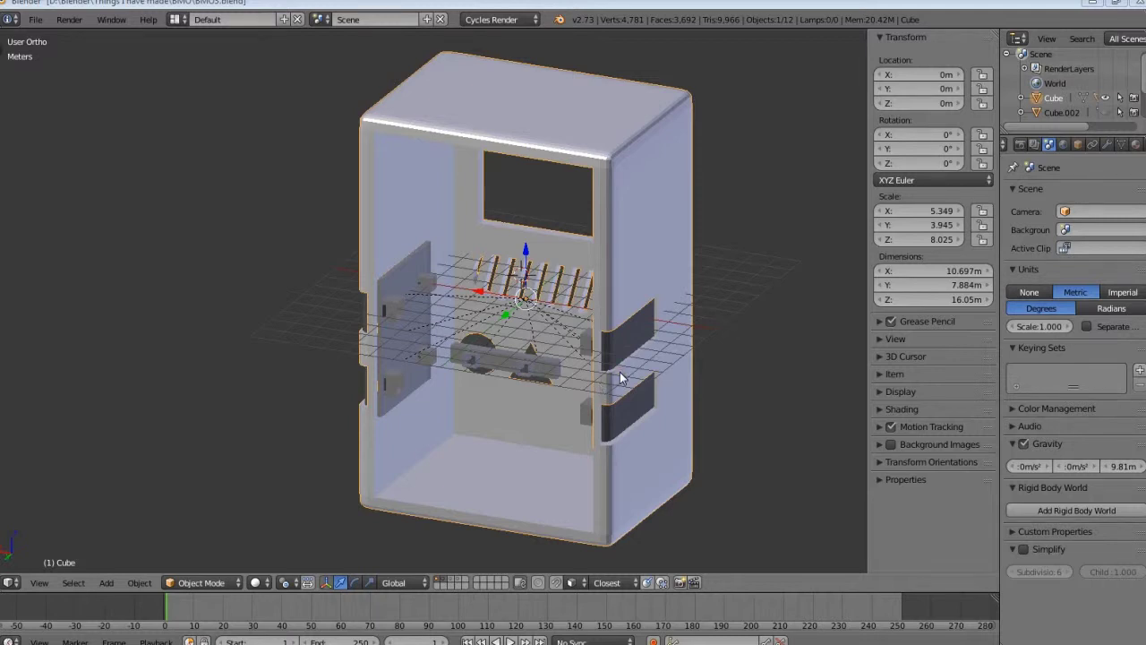
{"action": "middle_click_drag", "start_coordinate": [631, 366], "coordinate": [420, 348]}
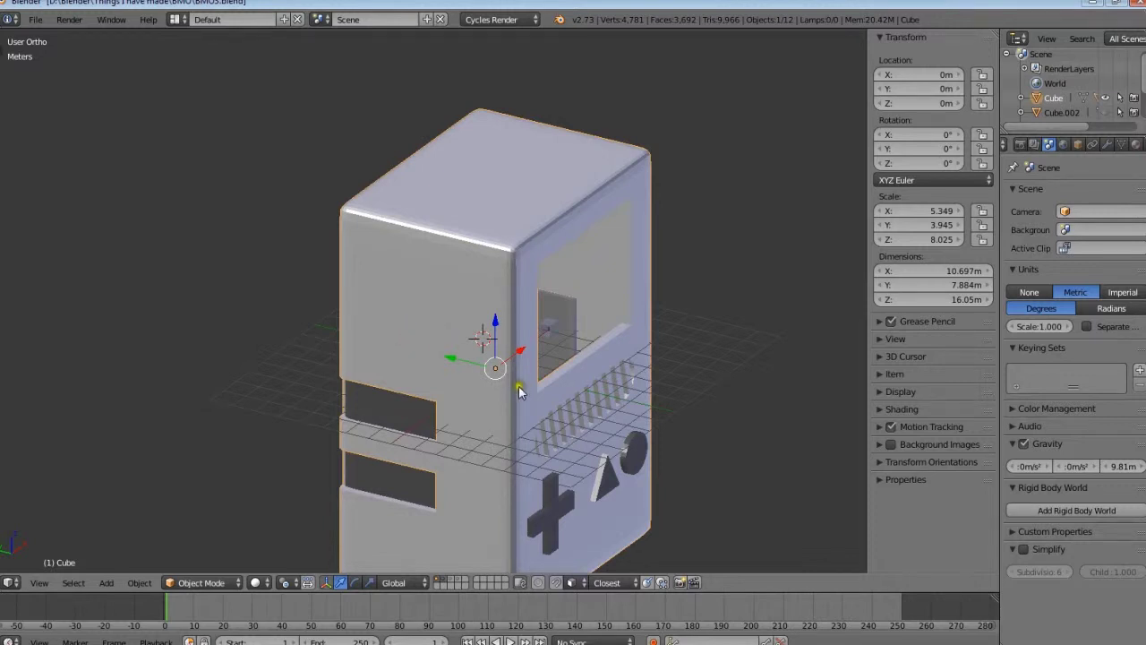
{"action": "middle_click_drag", "start_coordinate": [519, 392], "coordinate": [502, 395]}
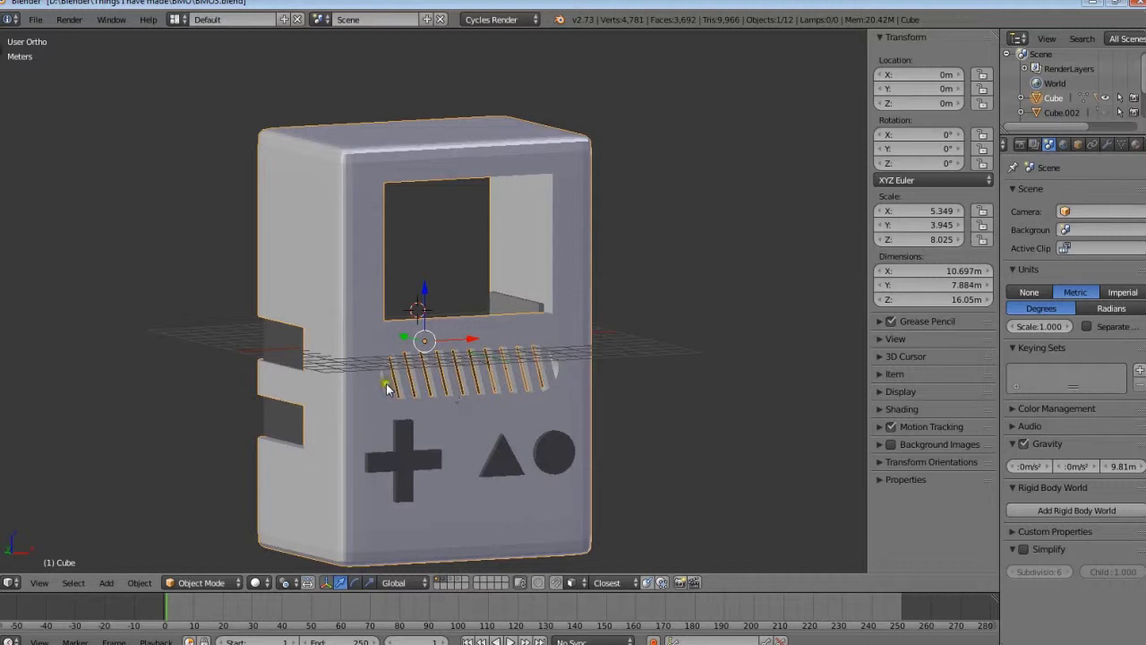
{"action": "middle_click_drag", "start_coordinate": [389, 385], "coordinate": [435, 392]}
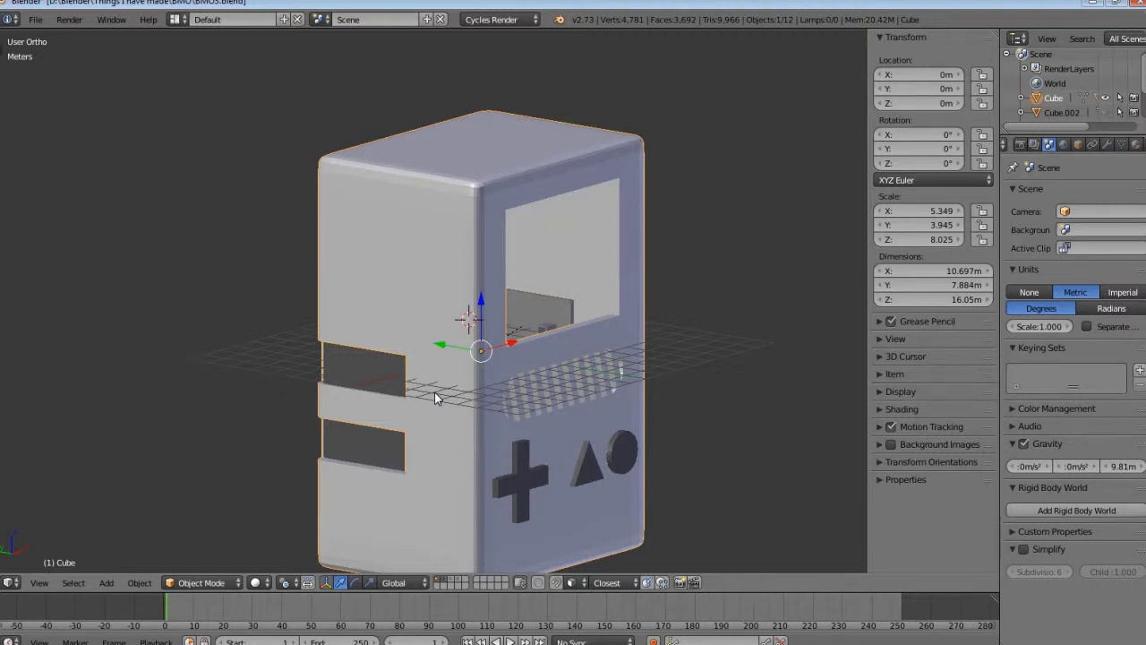
{"action": "mouse_move", "coordinate": [453, 376]}
{"action": "middle_mouse_down"}
{"action": "mouse_move", "coordinate": [469, 378]}
{"action": "mouse_move", "coordinate": [451, 392]}
{"action": "middle_mouse_up"}
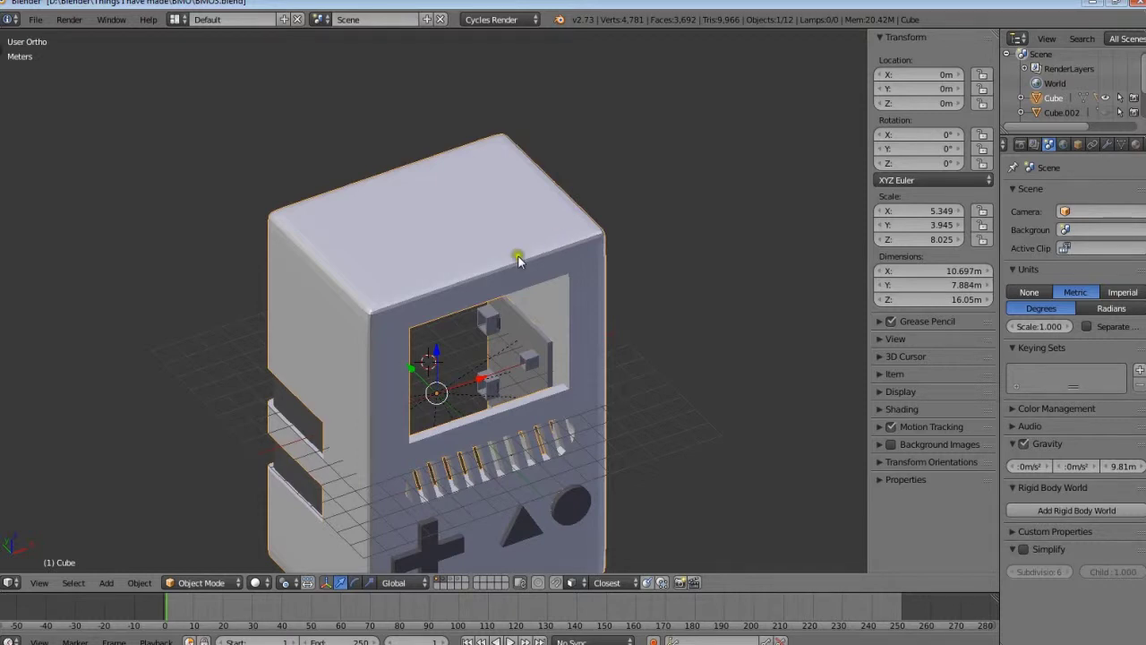
{"action": "middle_click_drag", "start_coordinate": [391, 378], "coordinate": [597, 347]}
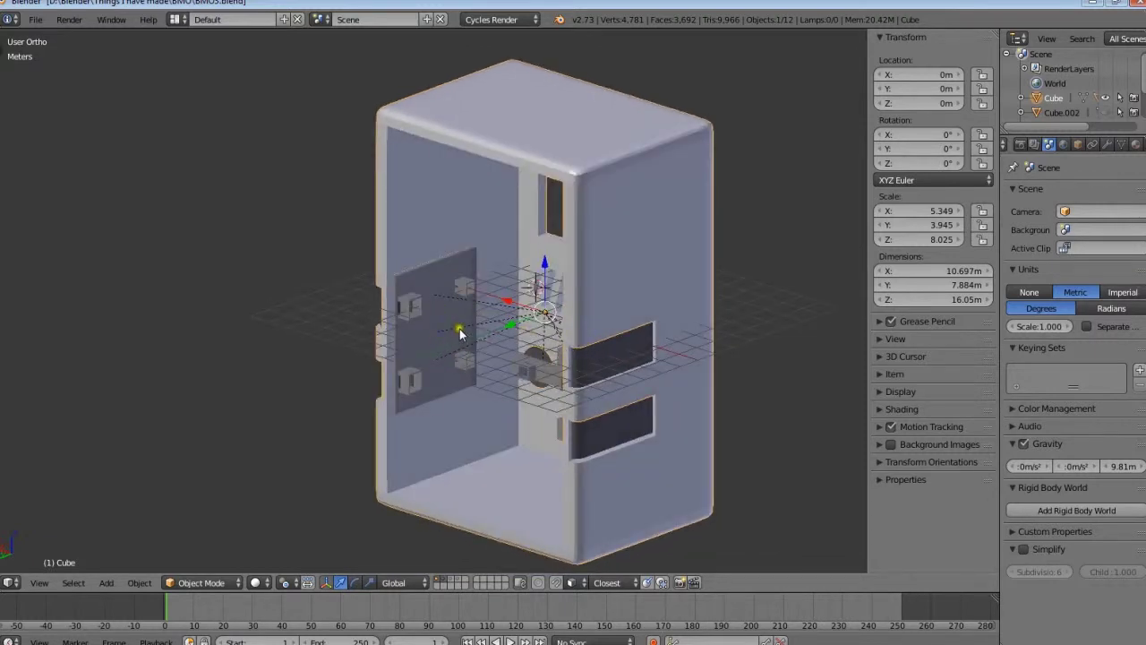
{"action": "middle_click_drag", "start_coordinate": [463, 373], "coordinate": [448, 426]}
{"action": "middle_click_drag", "start_coordinate": [535, 370], "coordinate": [399, 411]}
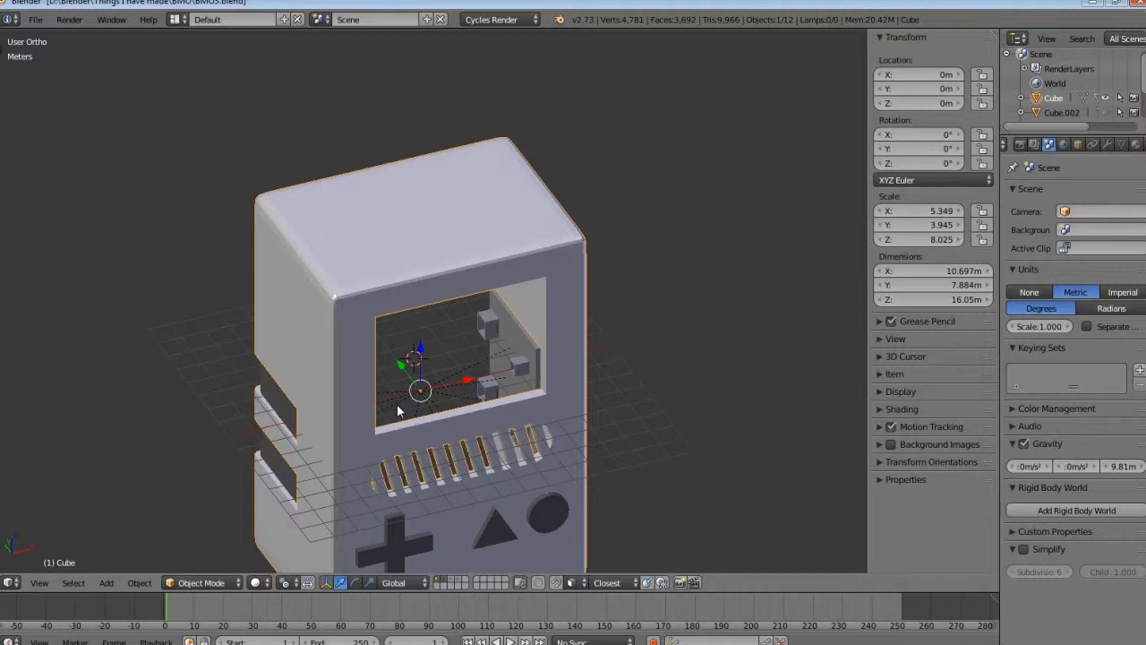
{"action": "middle_click_drag", "start_coordinate": [397, 404], "coordinate": [436, 315]}
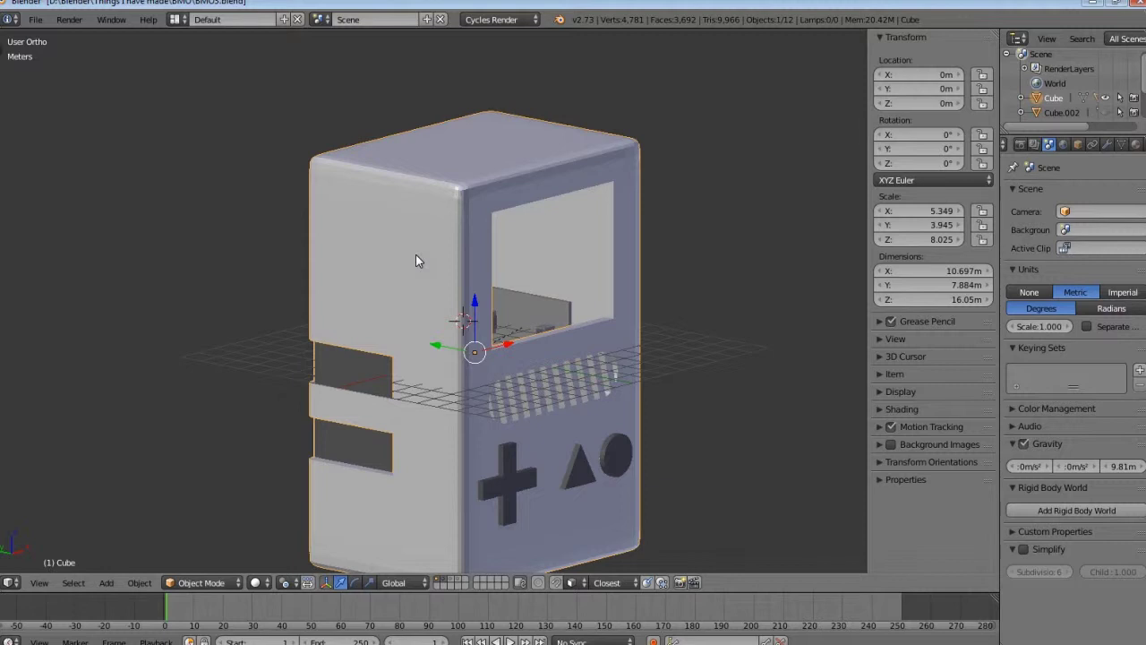
{"action": "middle_click_drag", "start_coordinate": [328, 248], "coordinate": [506, 266]}
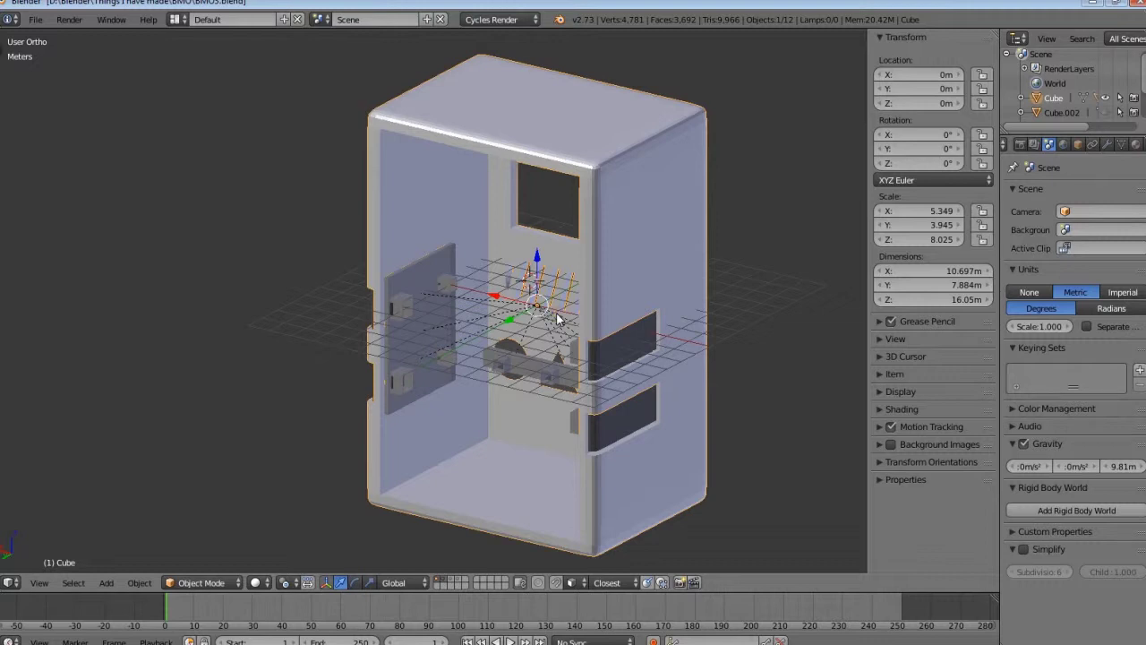
{"action": "middle_click_drag", "start_coordinate": [558, 318], "coordinate": [349, 311]}
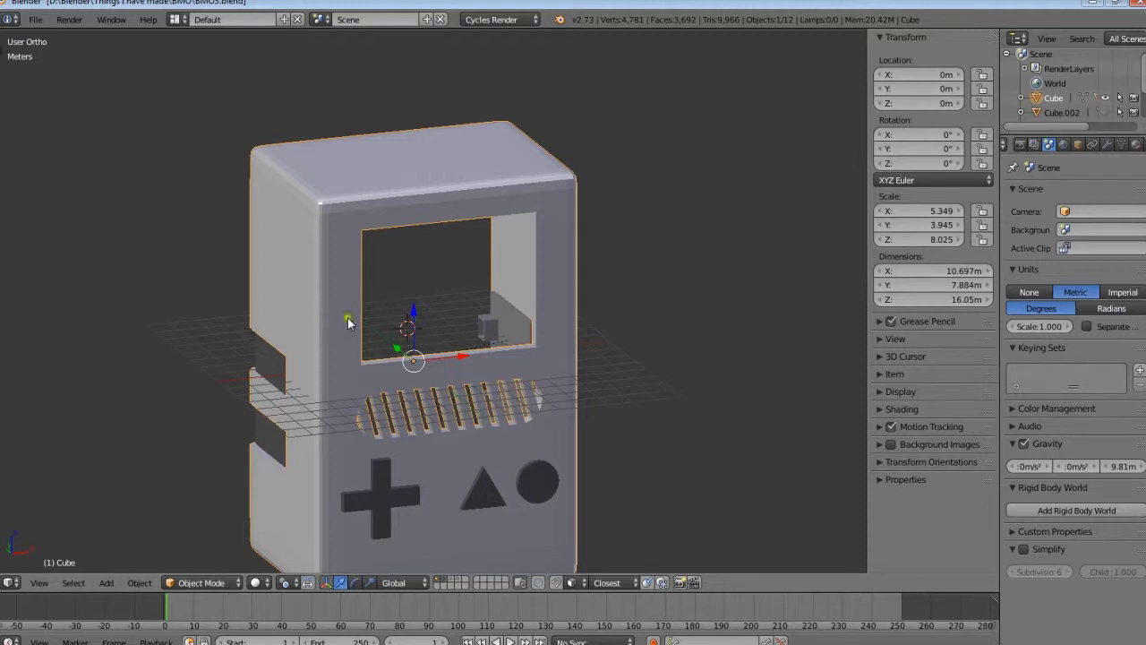
{"action": "mouse_move", "coordinate": [348, 320]}
{"action": "middle_mouse_down"}
{"action": "mouse_move", "coordinate": [385, 312]}
{"action": "mouse_move", "coordinate": [397, 286]}
{"action": "mouse_move", "coordinate": [412, 295]}
{"action": "mouse_move", "coordinate": [457, 260]}
{"action": "mouse_move", "coordinate": [479, 259]}
{"action": "mouse_move", "coordinate": [502, 286]}
{"action": "mouse_move", "coordinate": [480, 304]}
{"action": "mouse_move", "coordinate": [356, 330]}
{"action": "middle_mouse_up"}
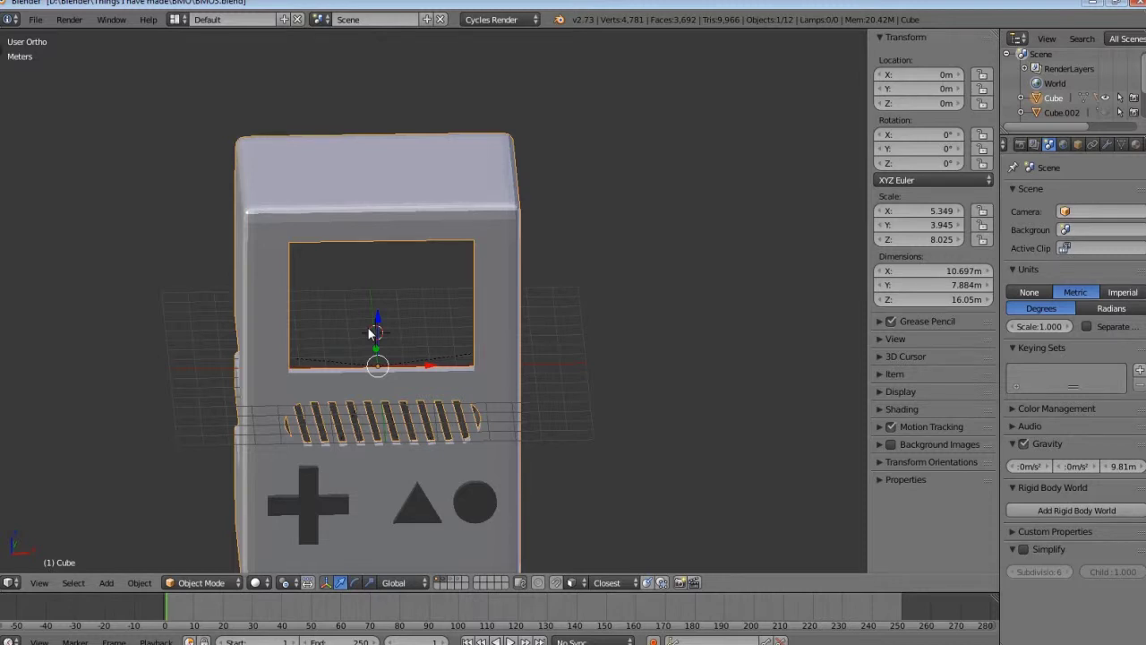
{"action": "middle_click_drag", "start_coordinate": [375, 334], "coordinate": [429, 304]}
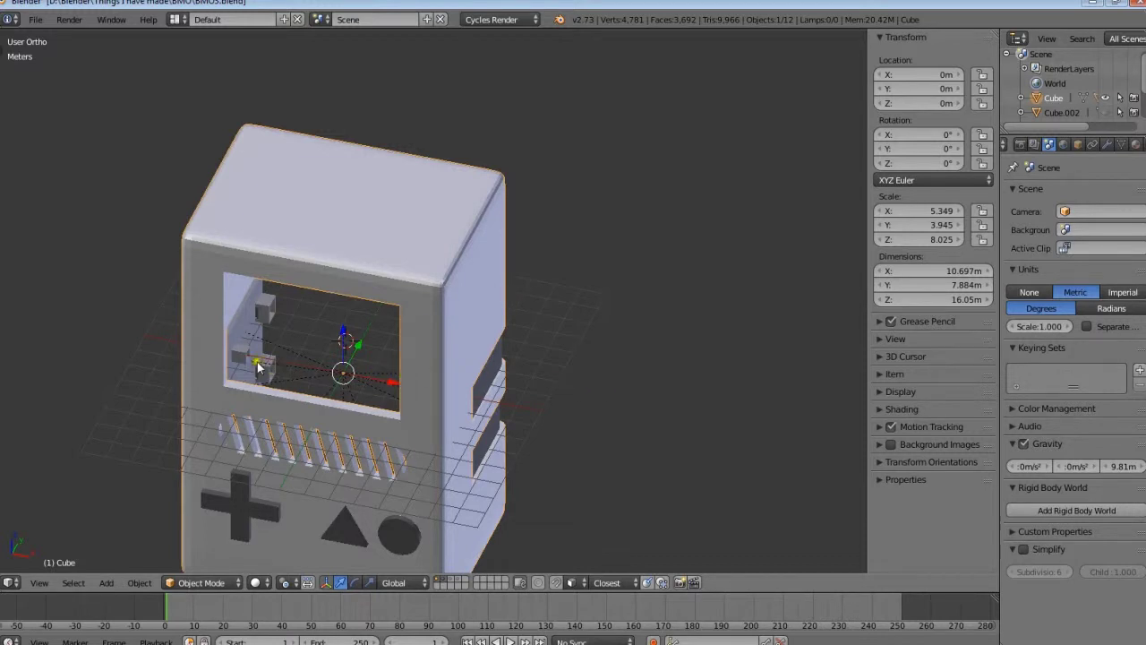
{"action": "middle_click_drag", "start_coordinate": [258, 368], "coordinate": [508, 338]}
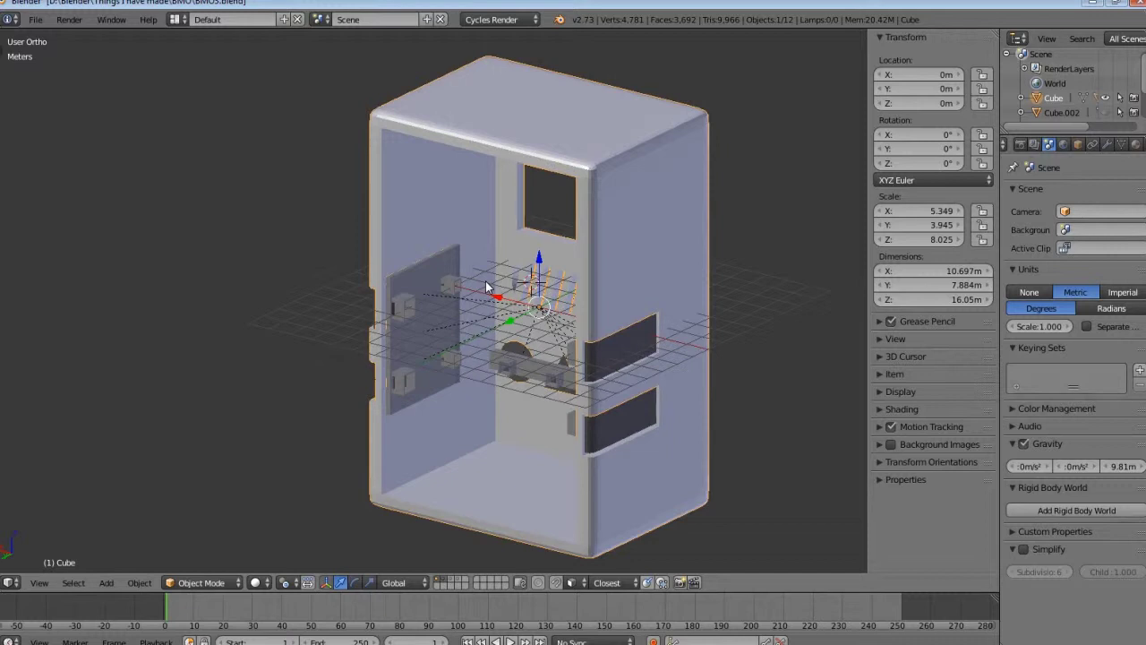
{"action": "middle_click_drag", "start_coordinate": [486, 287], "coordinate": [292, 285]}
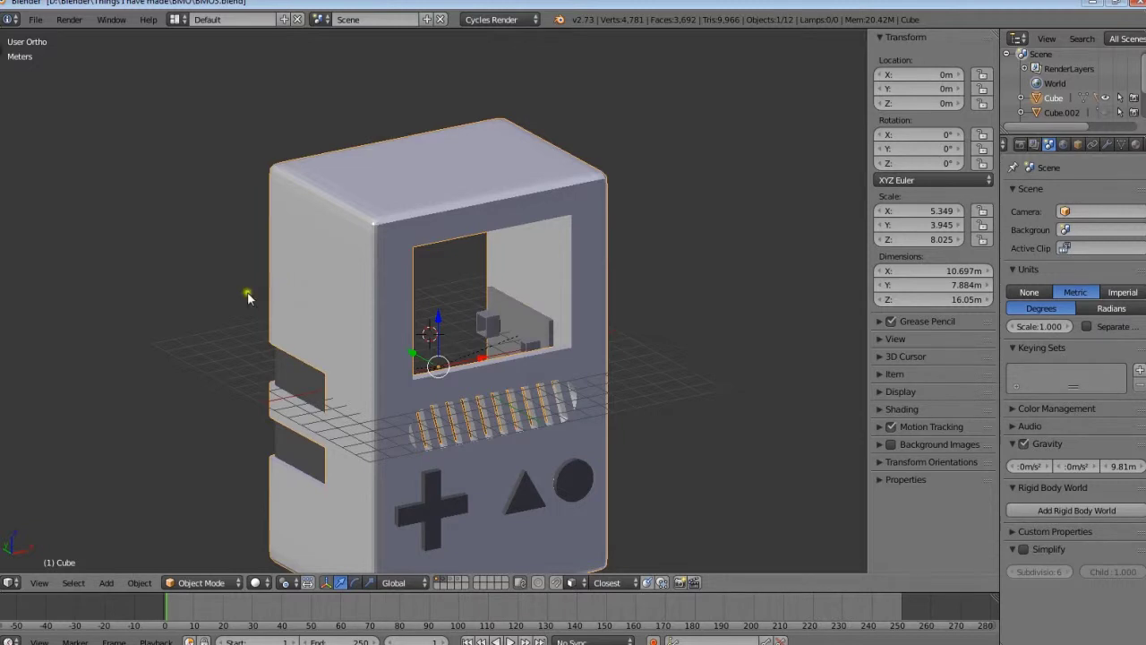
{"action": "mouse_move", "coordinate": [247, 292]}
{"action": "middle_mouse_down"}
{"action": "mouse_move", "coordinate": [393, 277]}
{"action": "mouse_move", "coordinate": [391, 299]}
{"action": "mouse_move", "coordinate": [250, 311]}
{"action": "middle_mouse_up"}
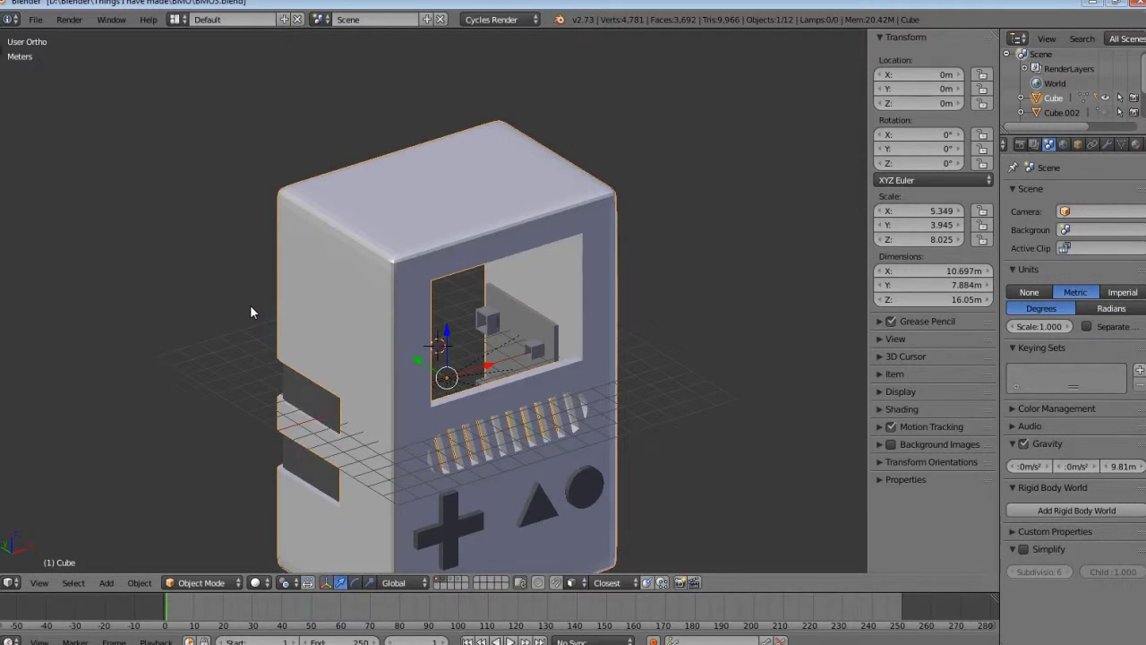
{"action": "middle_click_drag", "start_coordinate": [332, 299], "coordinate": [370, 284]}
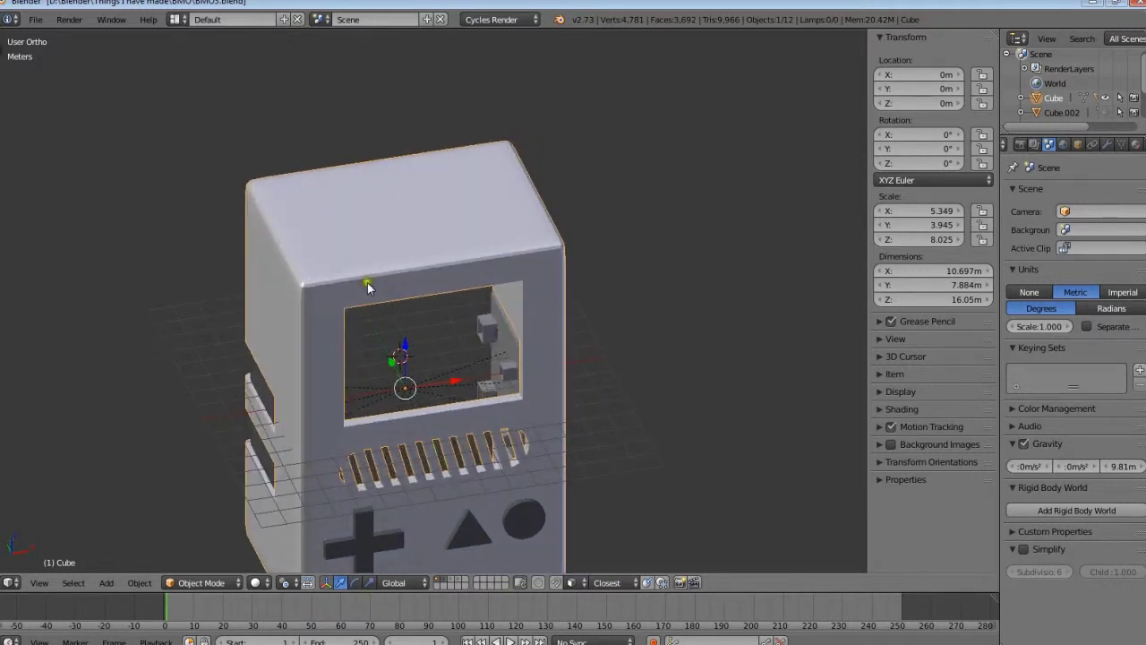
{"action": "middle_click_drag", "start_coordinate": [367, 283], "coordinate": [302, 347]}
- Deselect the case and orbit from the side round to the screen opening
{"action": "key", "text": "a"}
{"action": "scroll", "coordinate": [211, 323], "scroll_direction": "up", "scroll_amount": 8}
{"action": "scroll", "coordinate": [212, 325], "scroll_direction": "down", "scroll_amount": 8}
{"action": "scroll", "coordinate": [385, 375], "scroll_direction": "up", "scroll_amount": 4}
{"action": "scroll", "coordinate": [408, 377], "scroll_direction": "down", "scroll_amount": 1}
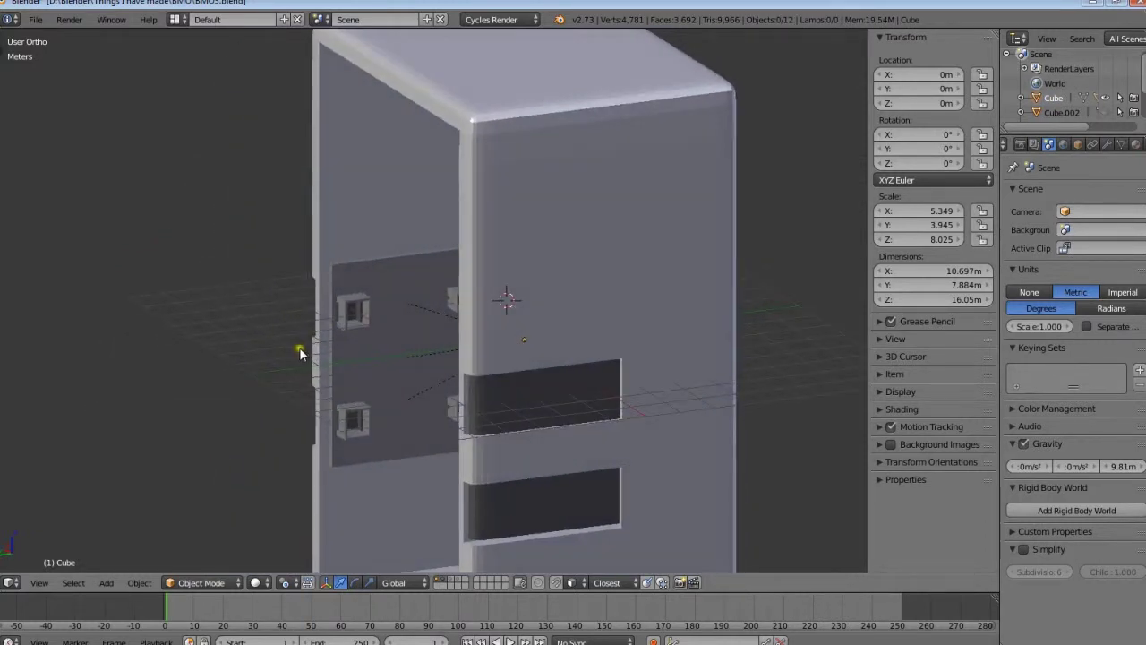
{"action": "middle_click_drag", "start_coordinate": [464, 358], "coordinate": [299, 367]}
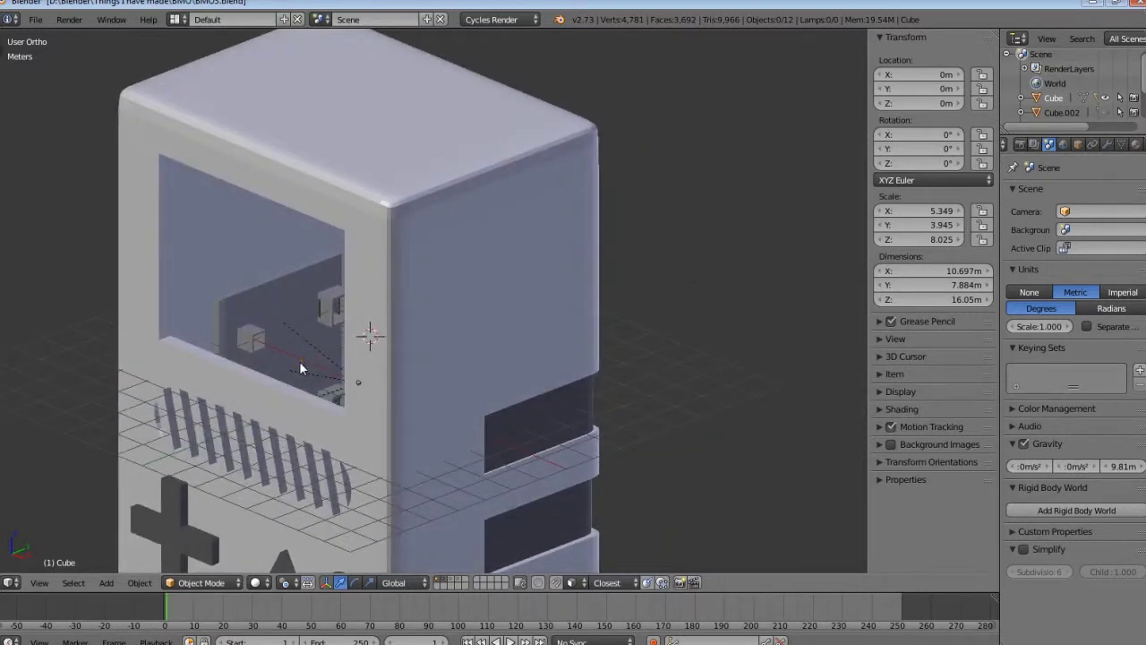